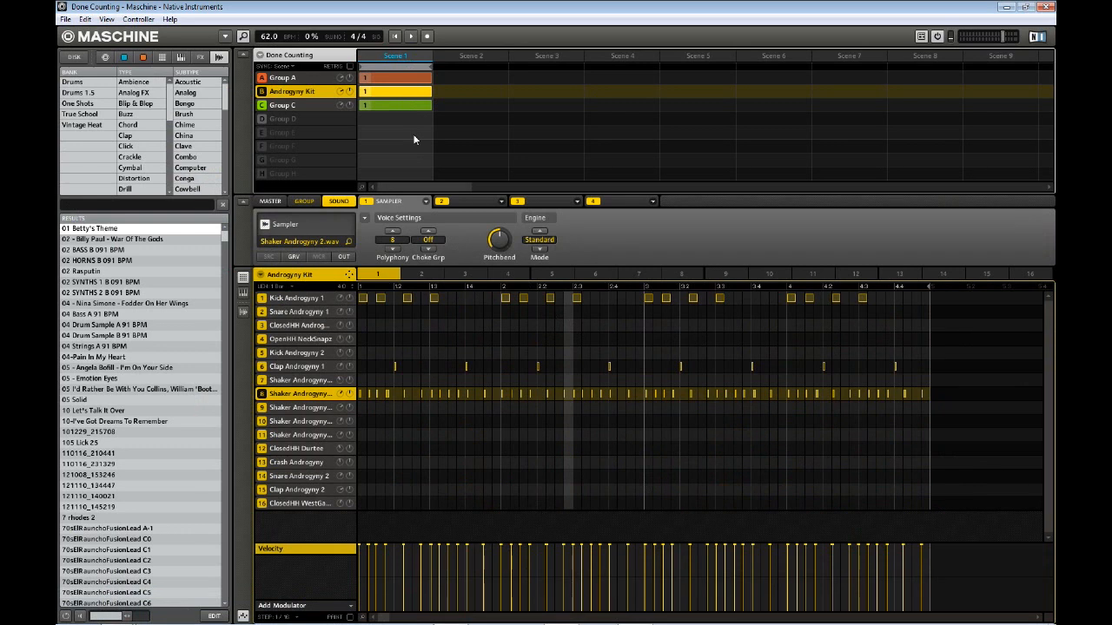
- Duplicate Scene 1 twice and extend the loop range across all three scenes
right_click(394, 55)
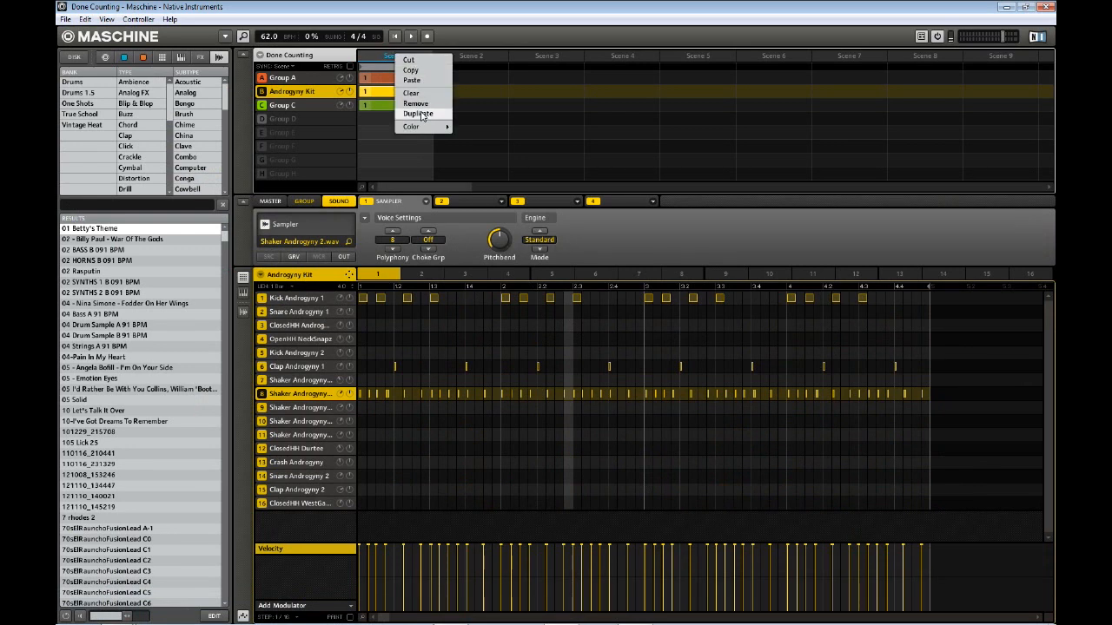
left_click(422, 114)
right_click(457, 62)
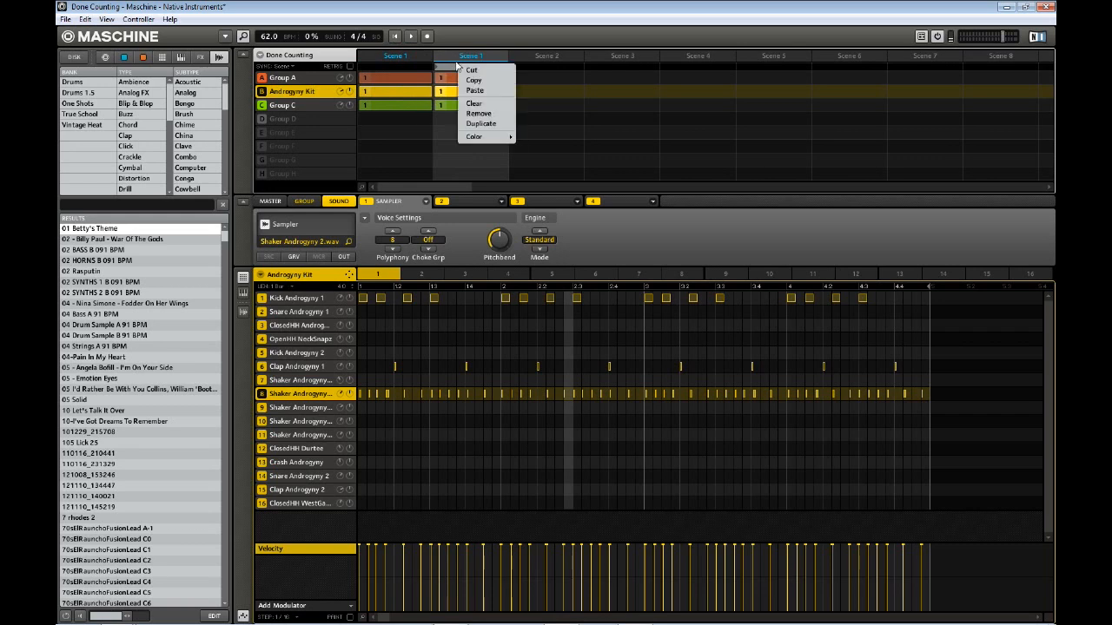
left_click(485, 123)
left_click_drag(388, 68, 558, 77)
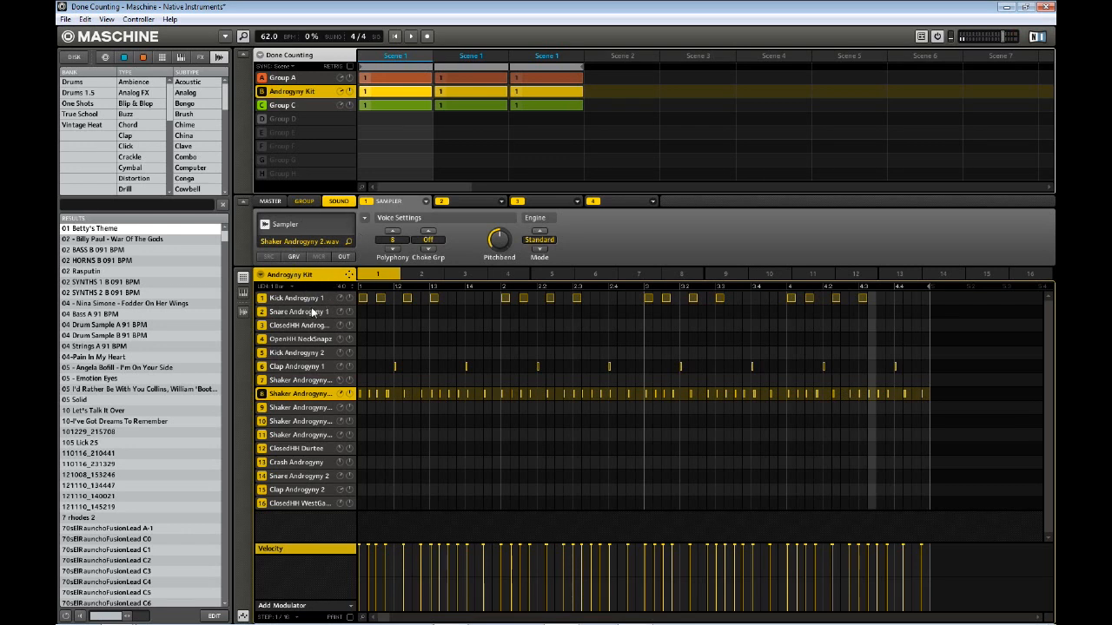
- Load the SSLChannel Stereo plug-in into the second module slot of Kick Androgyny 1
left_click(286, 298)
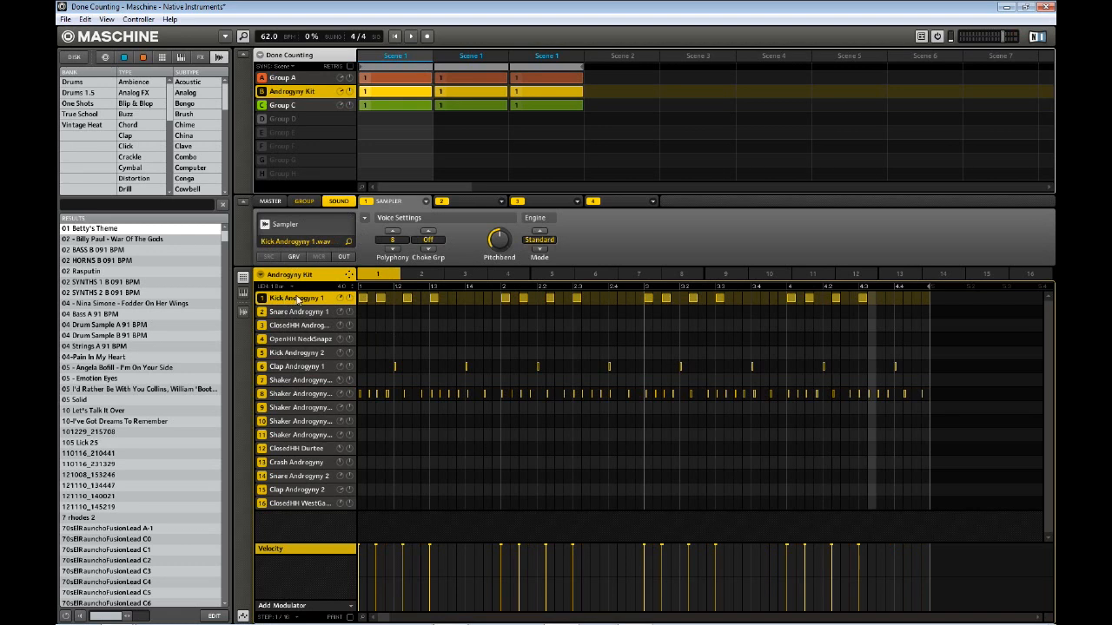
left_click(502, 201)
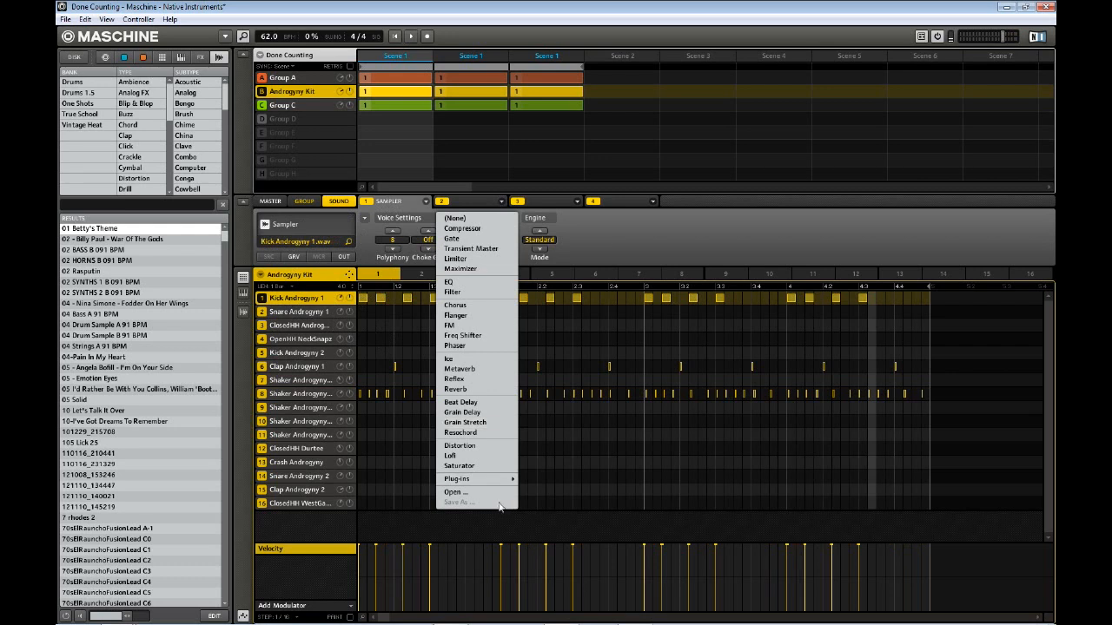
mouse_move(500, 483)
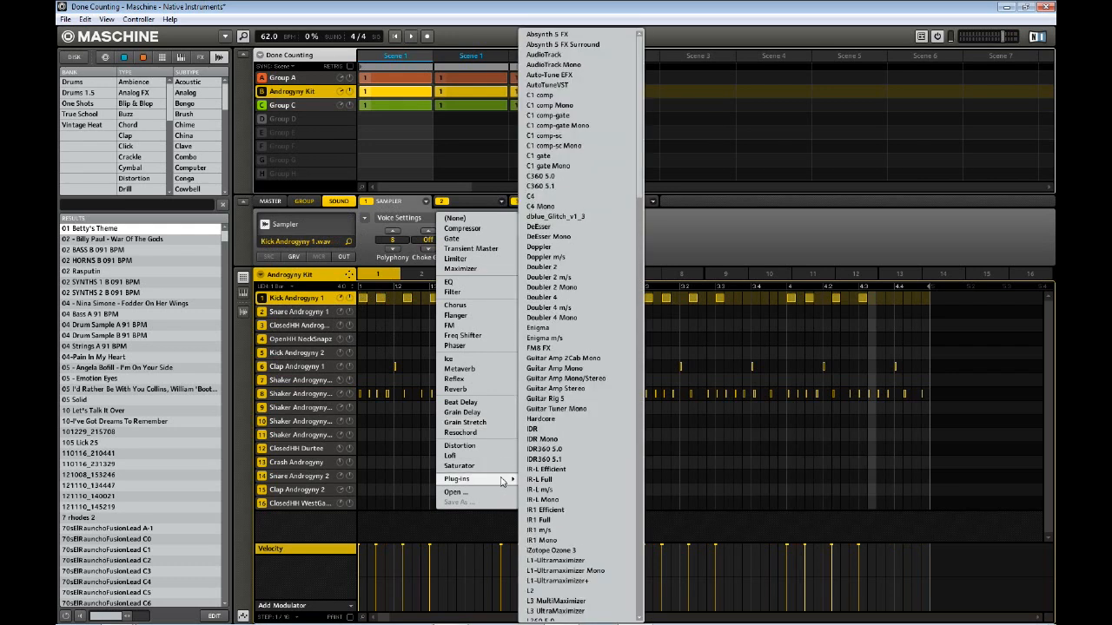
left_click(639, 473)
left_click(640, 472)
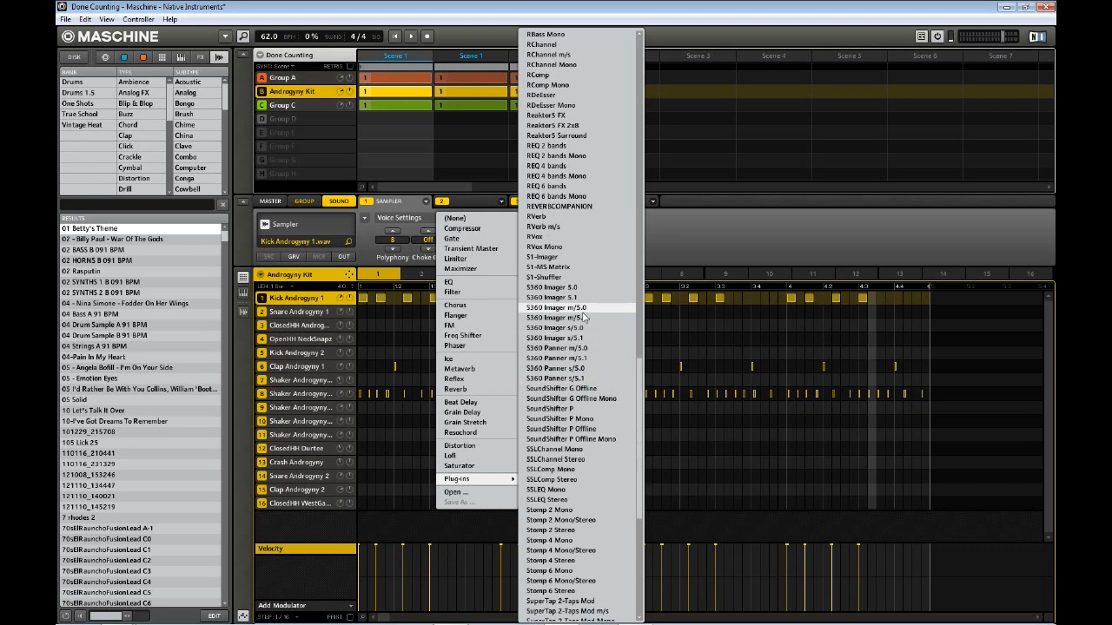
left_click(581, 460)
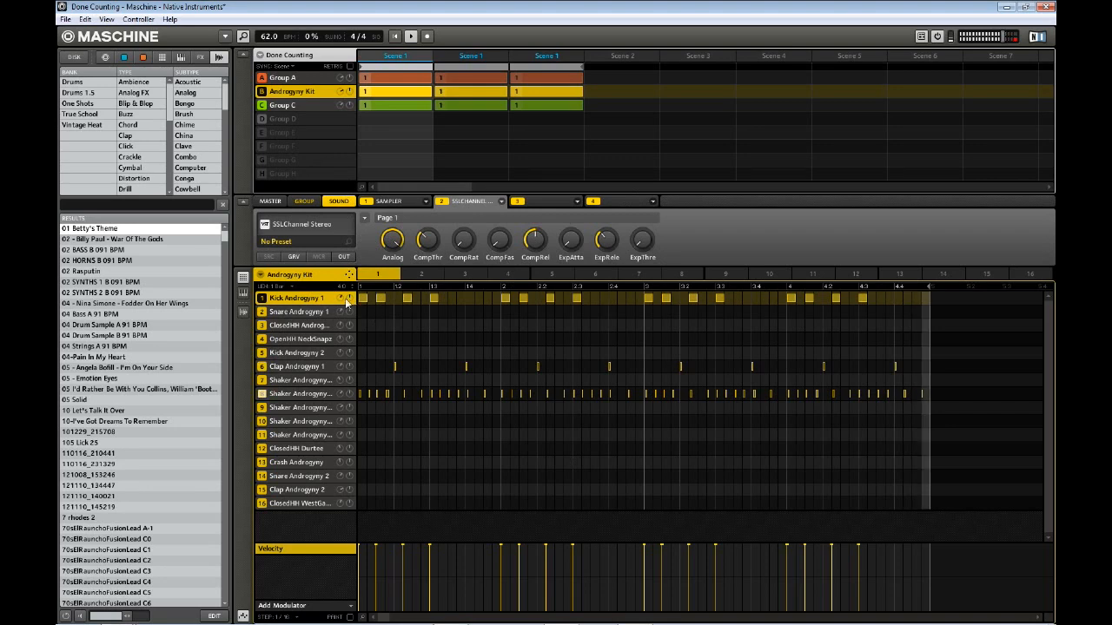
- Open the kick's SSLChannel editor beside the module controls and boost its LF and LMF gains
left_click(349, 219)
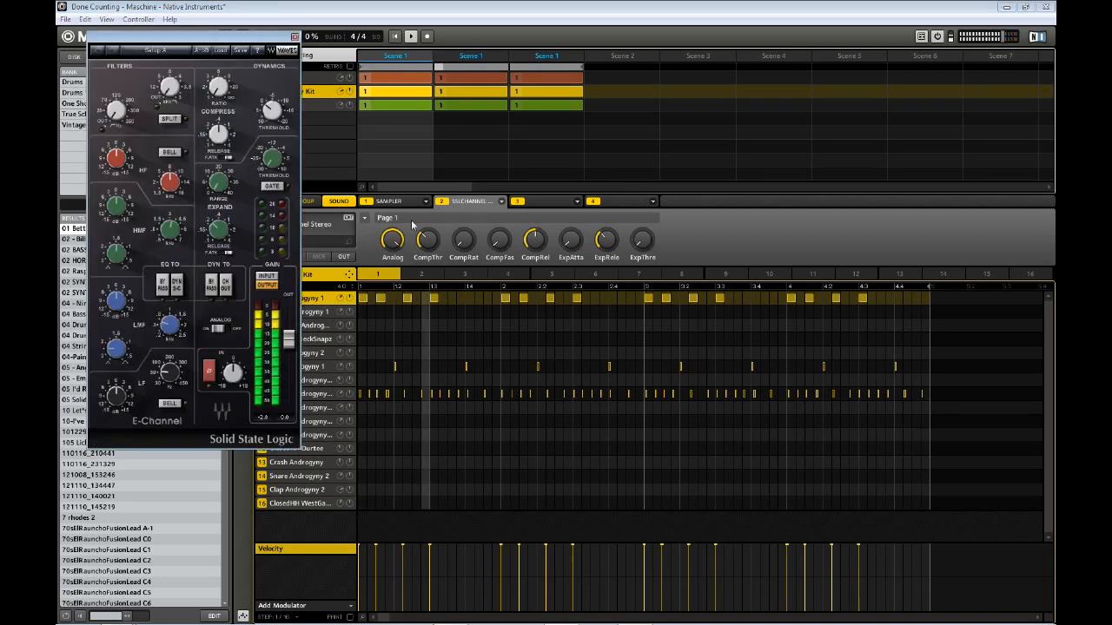
left_click_drag(185, 41, 808, 90)
left_click_drag(739, 444, 739, 404)
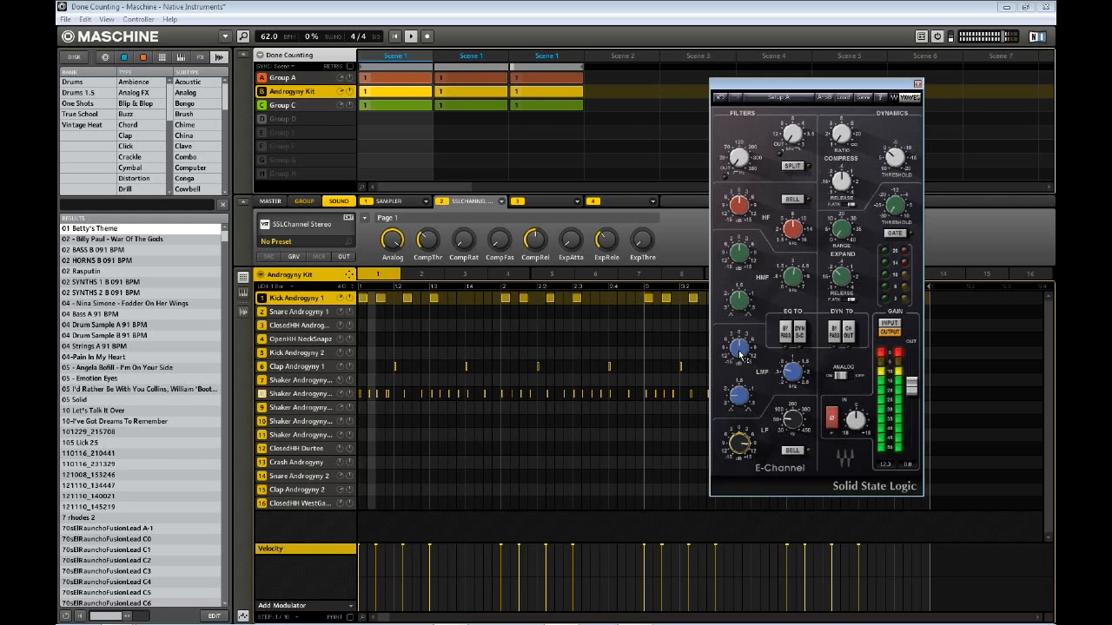
left_click_drag(739, 354, 739, 347)
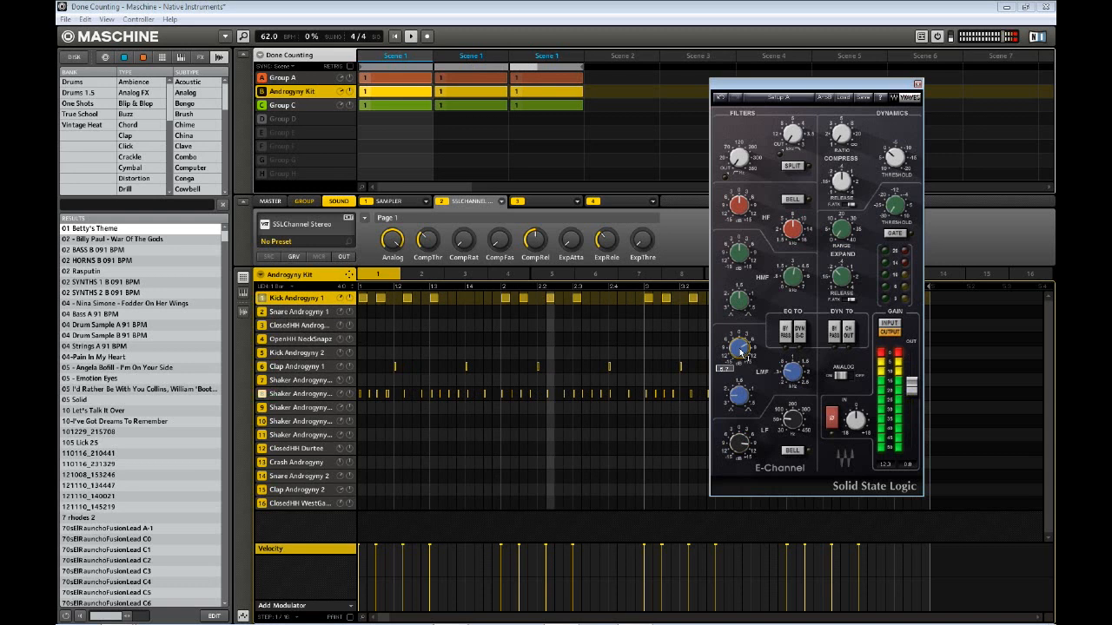
- Toggle the E-Channel's dynamics bypass on and off, and raise its input gain slightly
left_click(835, 332)
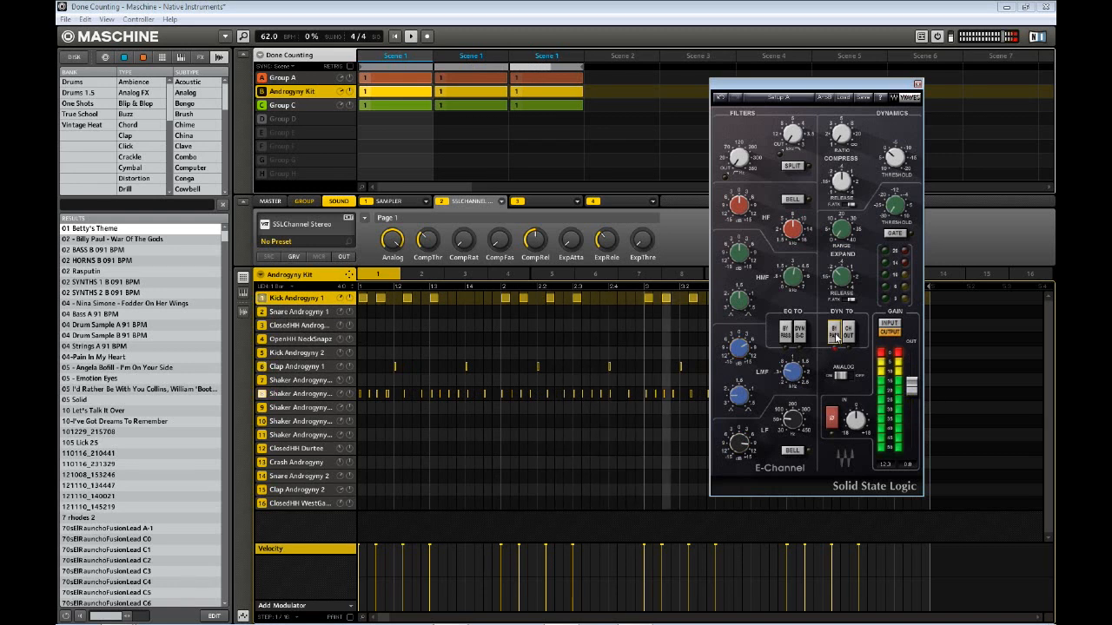
left_click(836, 337)
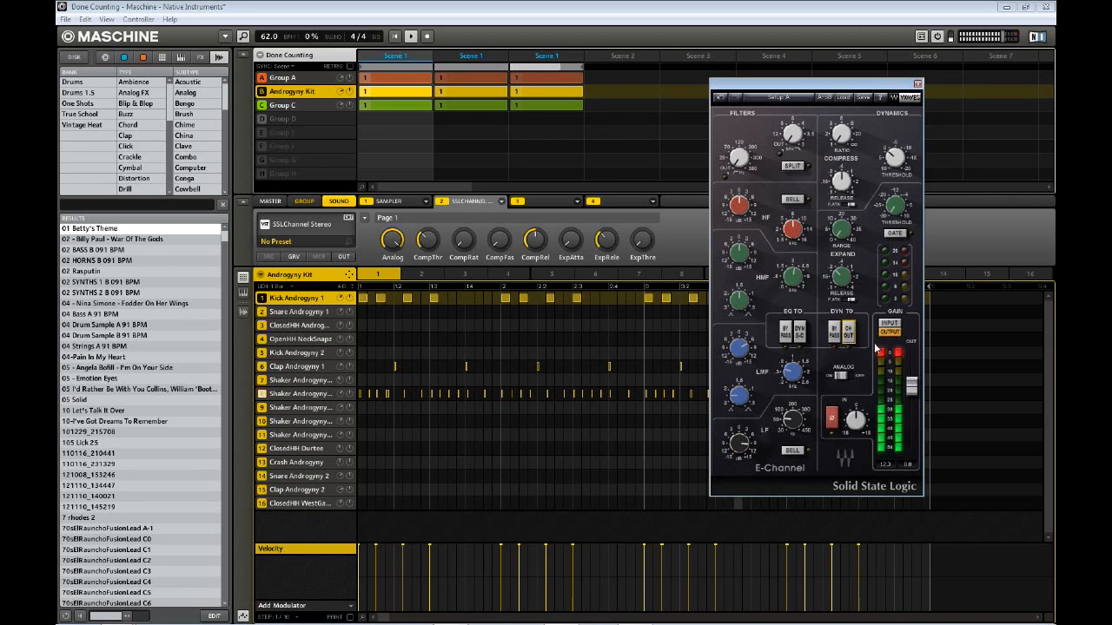
left_click_drag(858, 428, 857, 414)
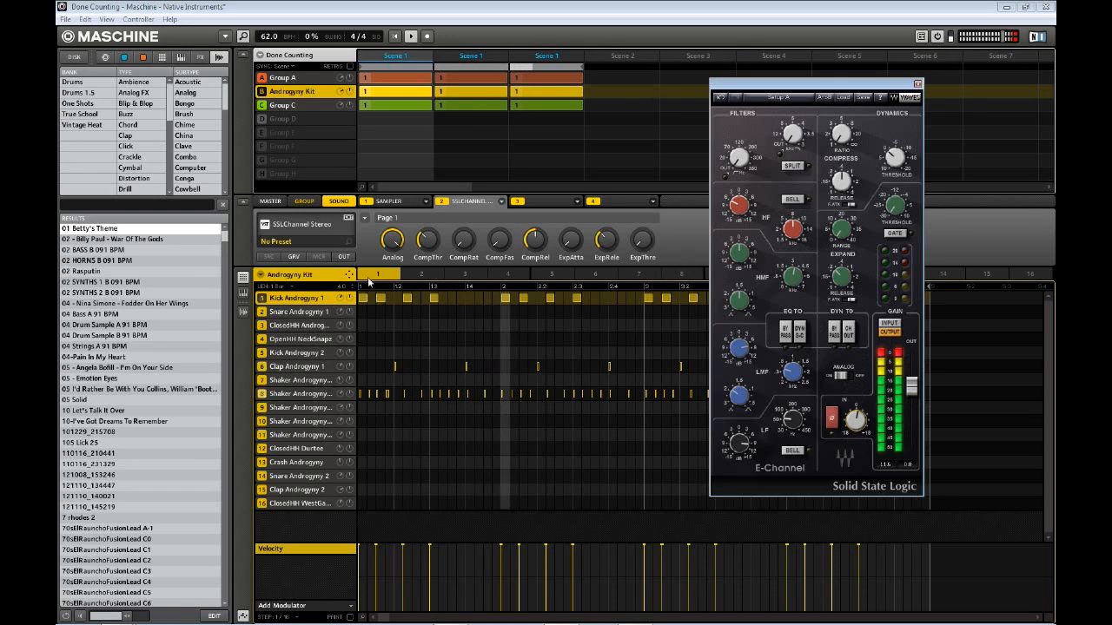
left_click(576, 201)
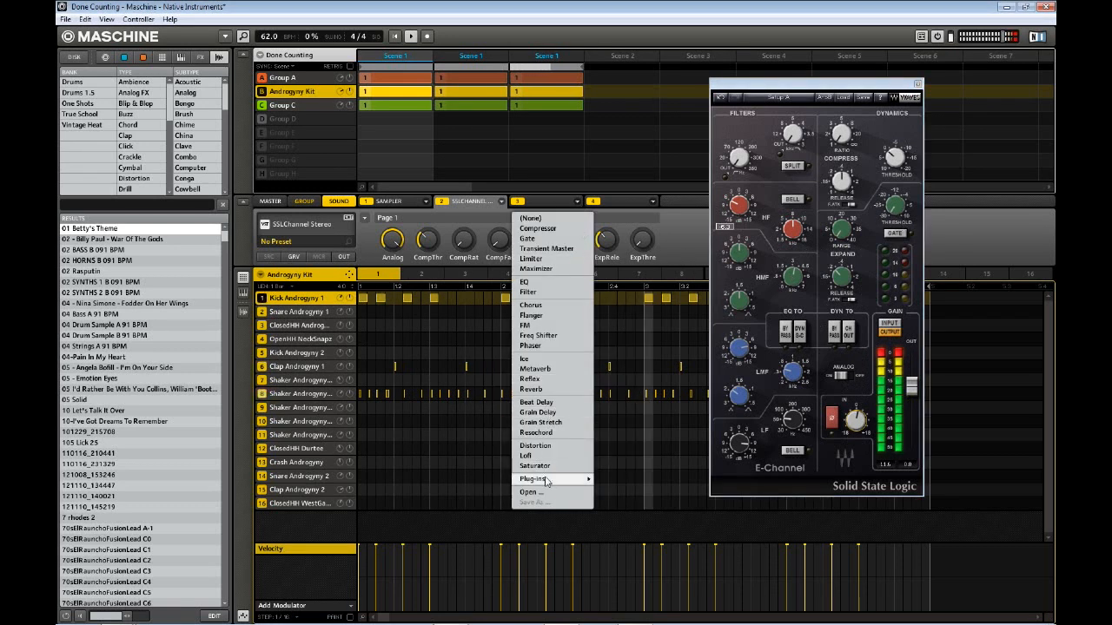
mouse_move(548, 482)
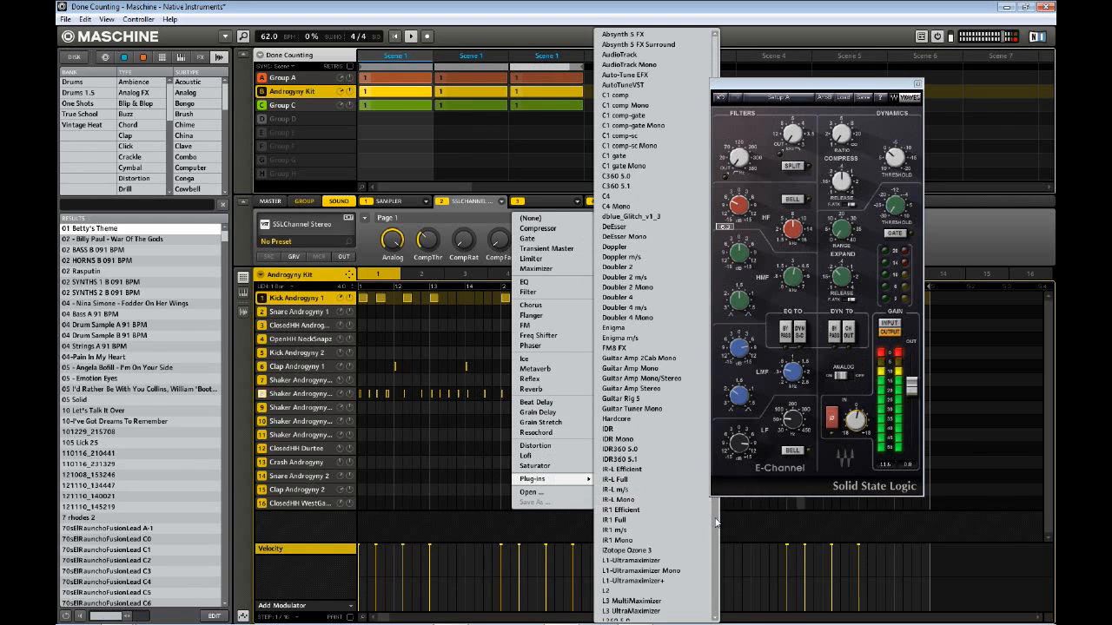
left_click(715, 522)
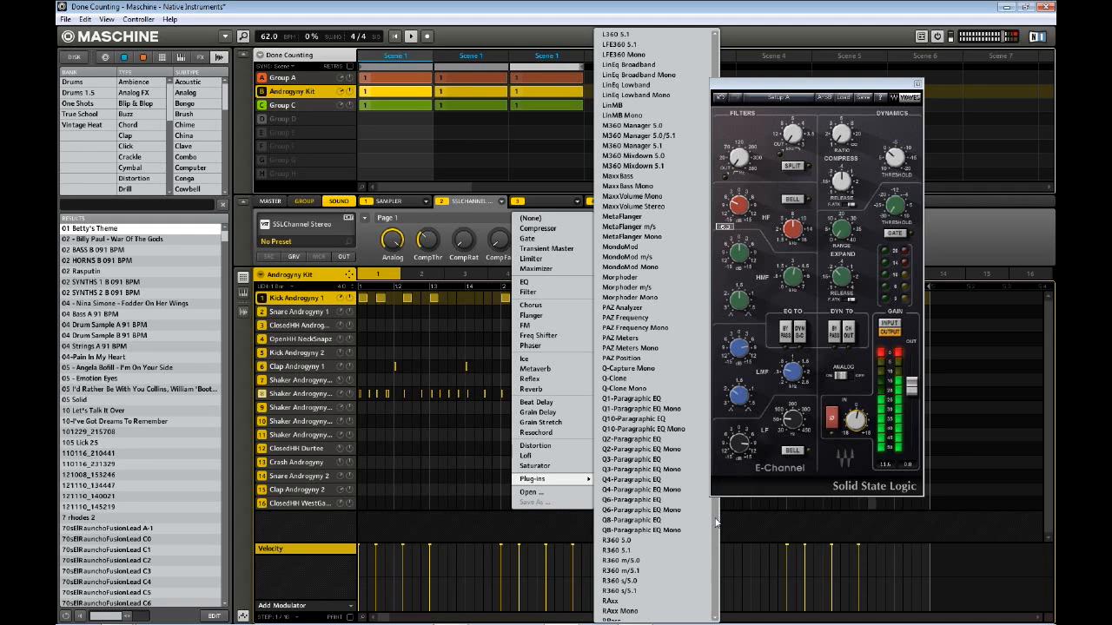
scroll(716, 523, "down", 5)
scroll(716, 522, "down", 20)
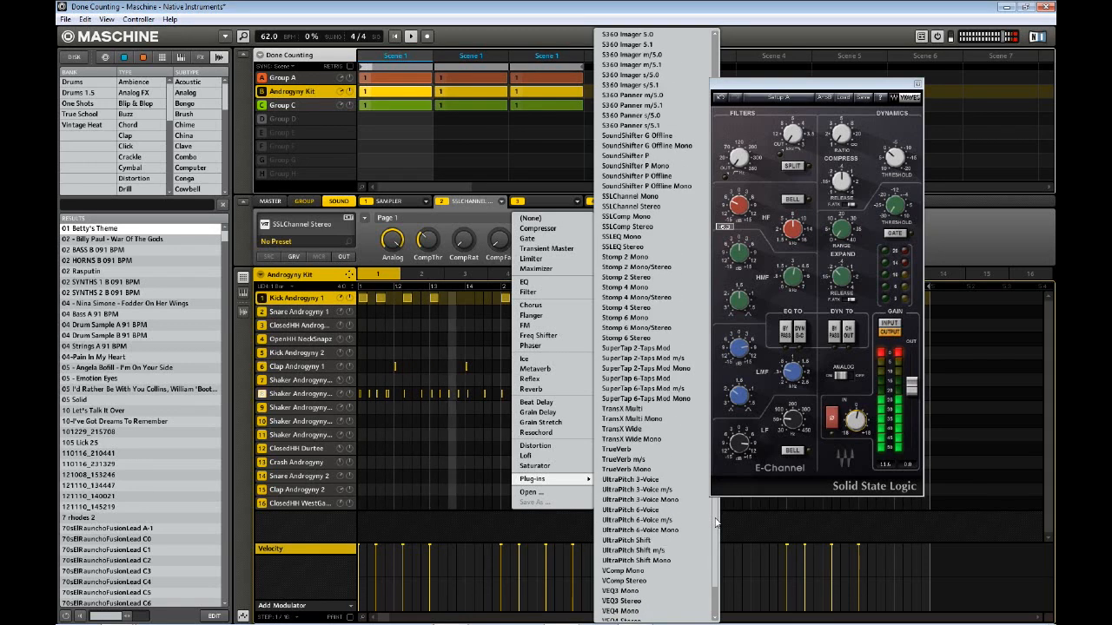
left_click(674, 393)
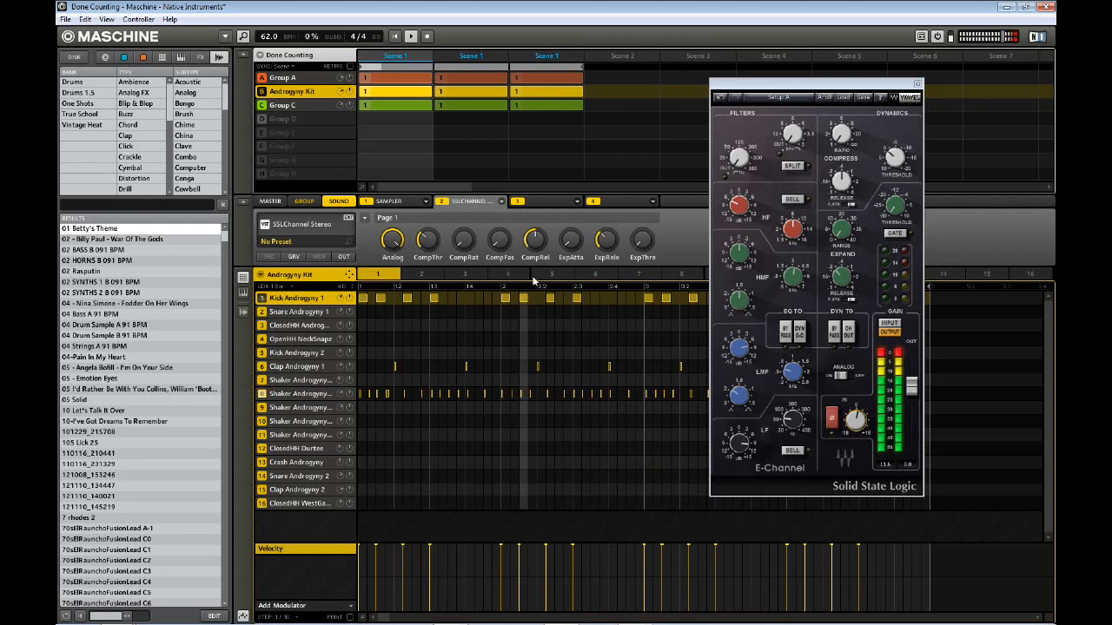
left_click(577, 201)
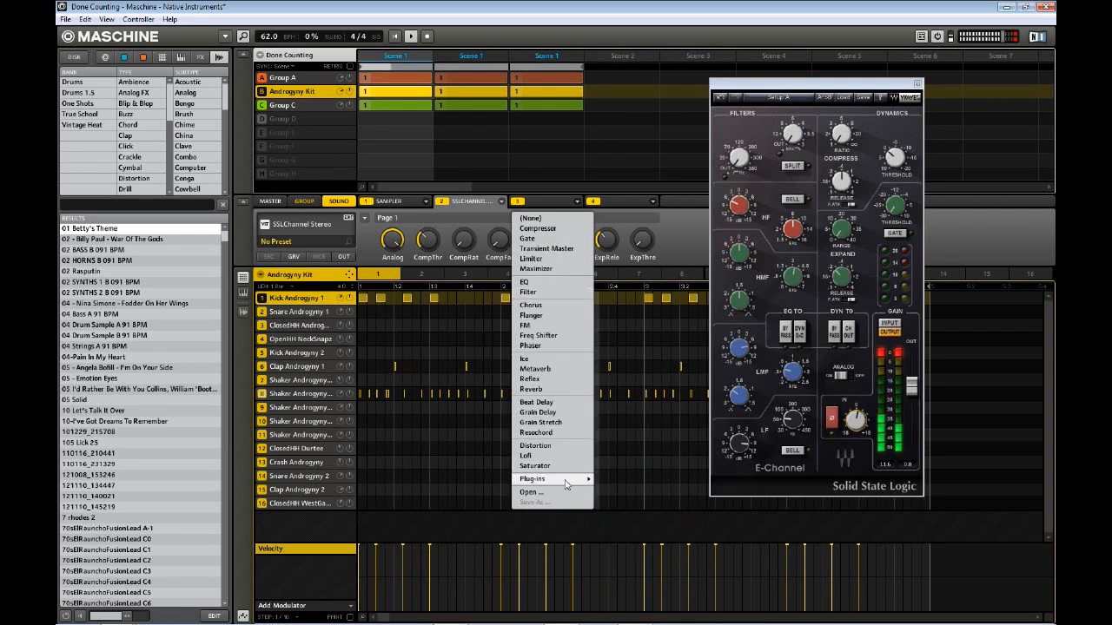
left_click(841, 84)
- Move the E-Channel editor out of the way and load S1-Imager into the kick's third module slot
left_click_drag(841, 84, 933, 86)
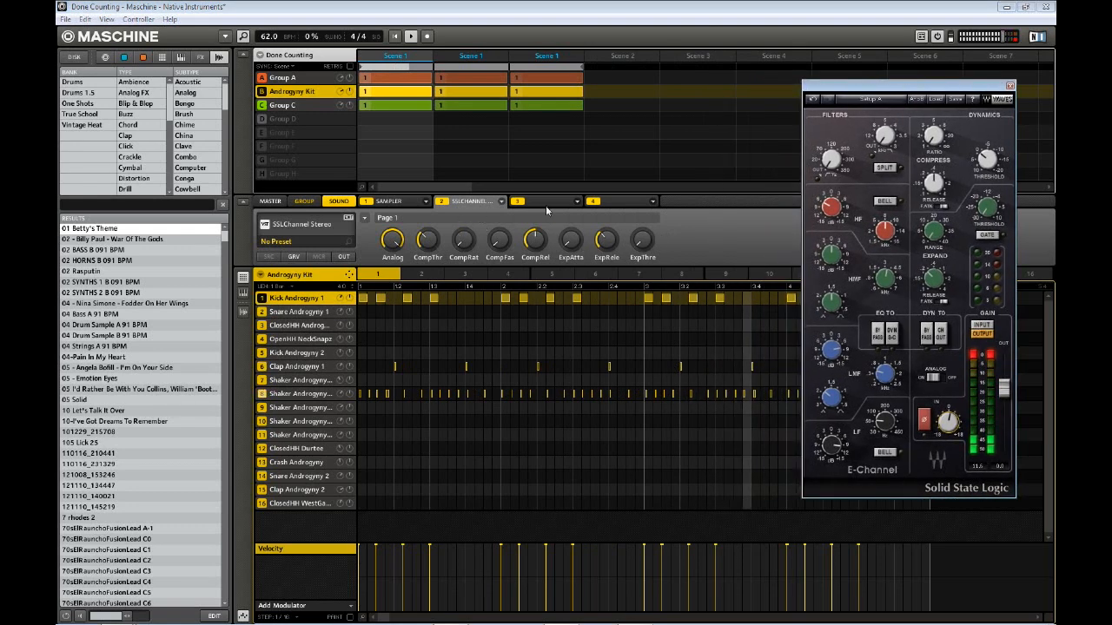
left_click(577, 201)
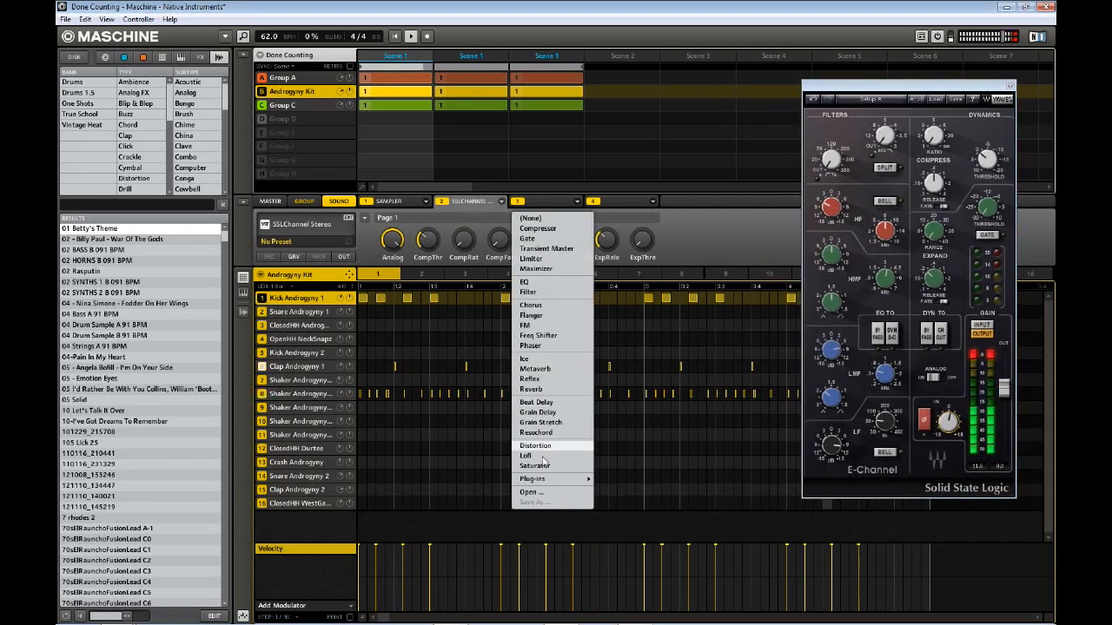
mouse_move(539, 479)
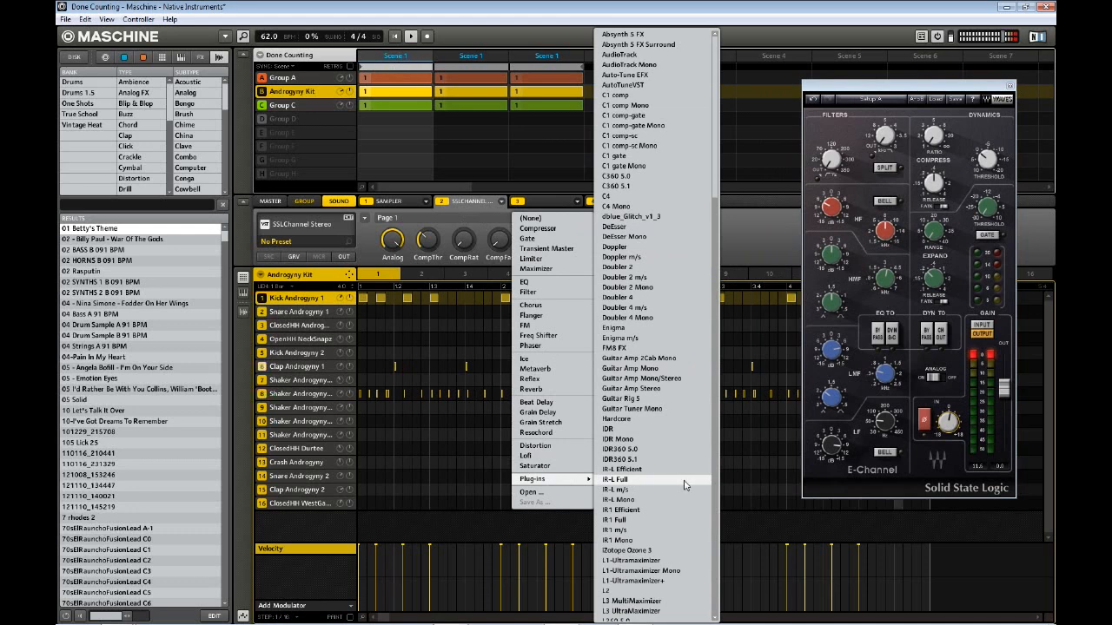
left_click(716, 379)
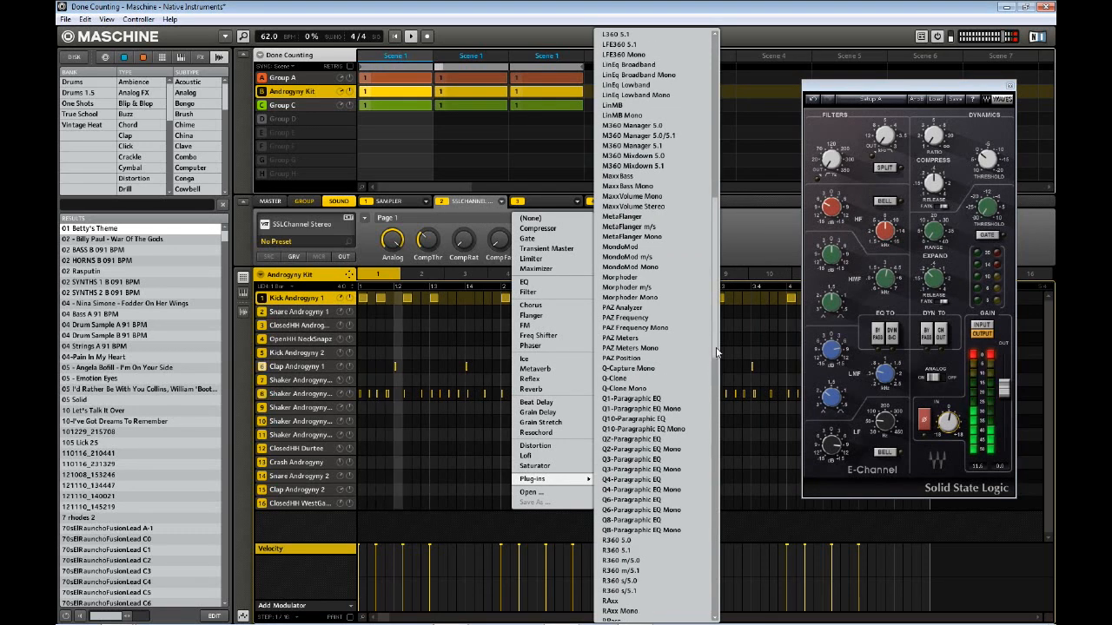
scroll(712, 460, "down", 10)
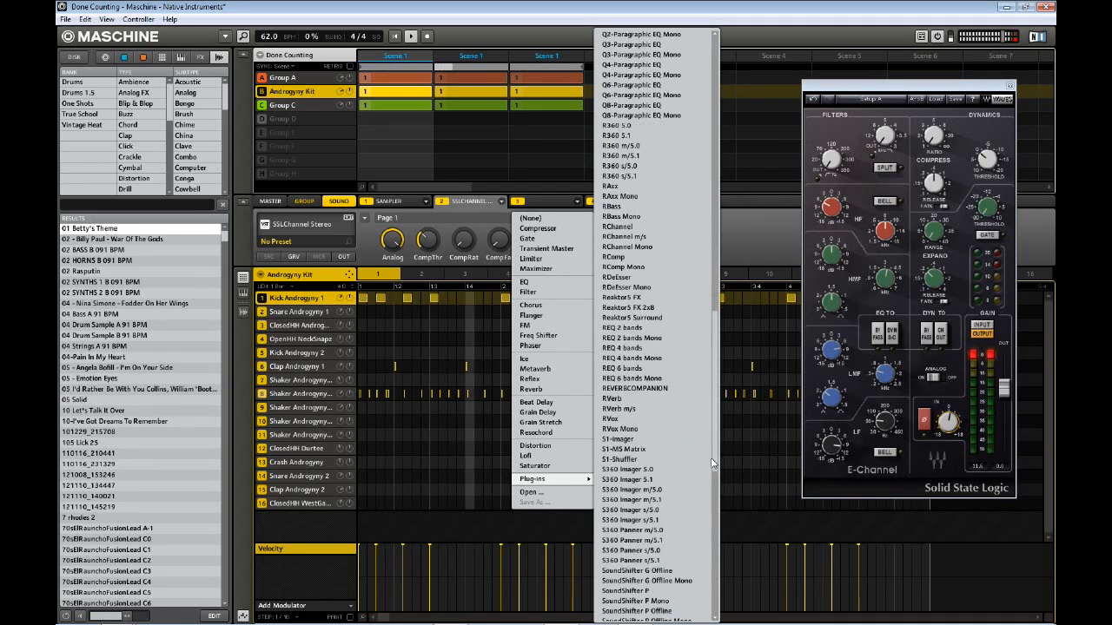
left_click(632, 440)
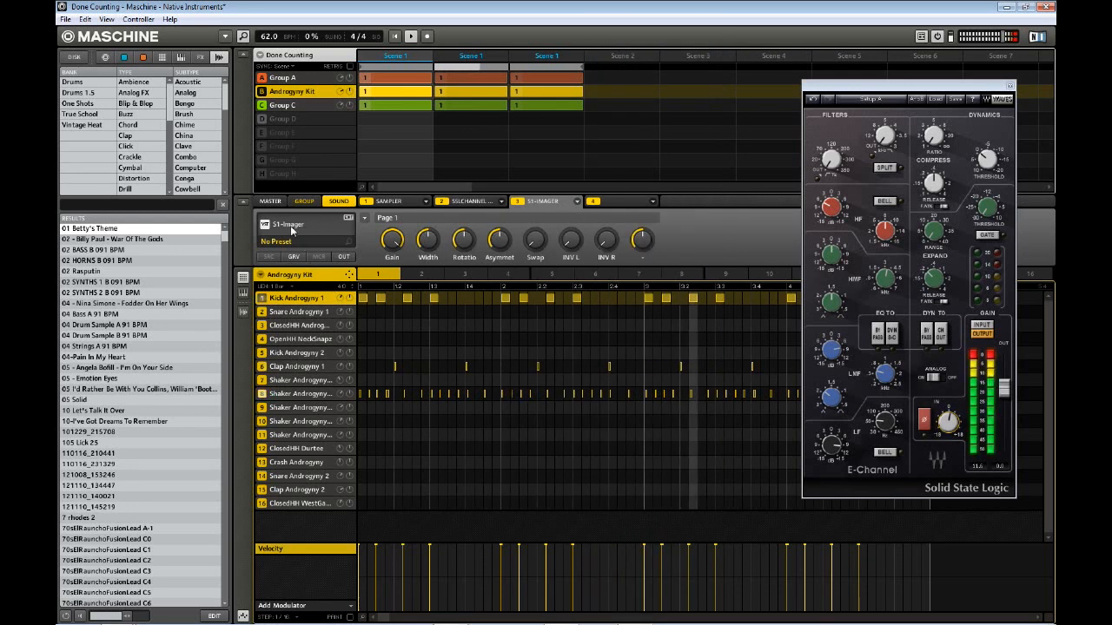
- Open the S1-Imager editor over the pattern area and solo Kick Androgyny 1
left_click(292, 230)
left_click_drag(182, 42, 546, 297)
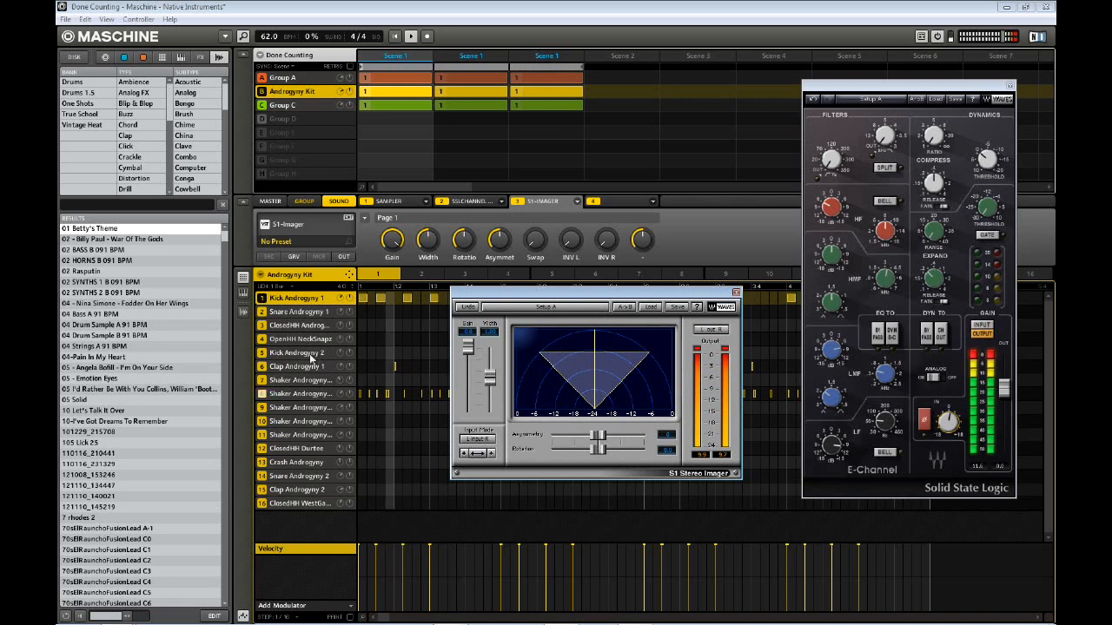
right_click(262, 299)
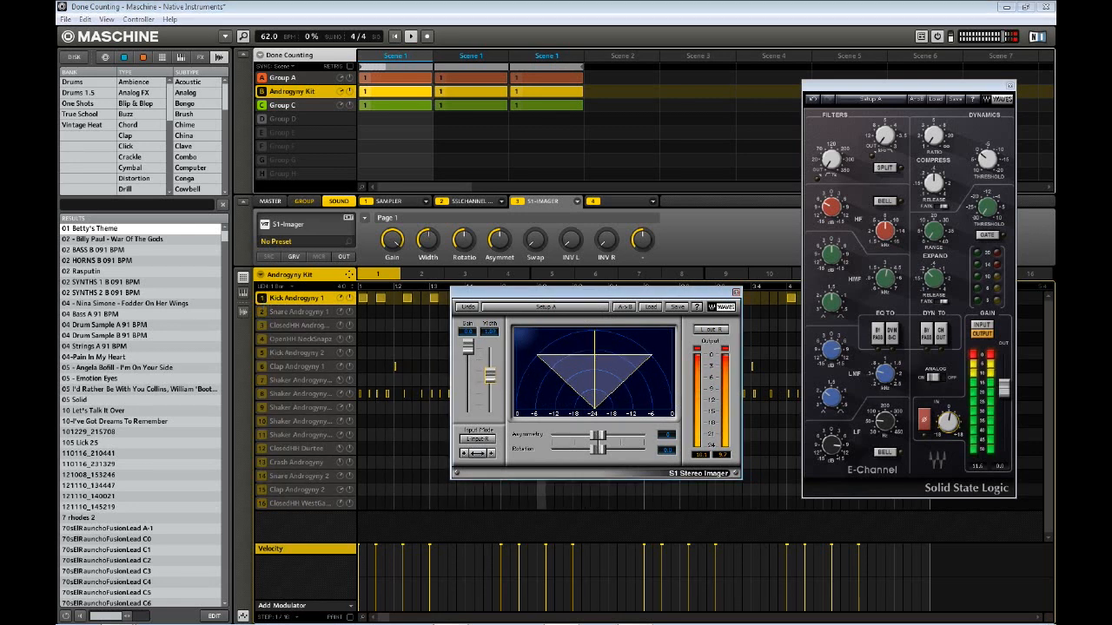
- Widen the kick's stereo image and lower its gain in S1-Imager, checking the result by muting and unmuting the kick
left_click_drag(490, 382, 489, 348)
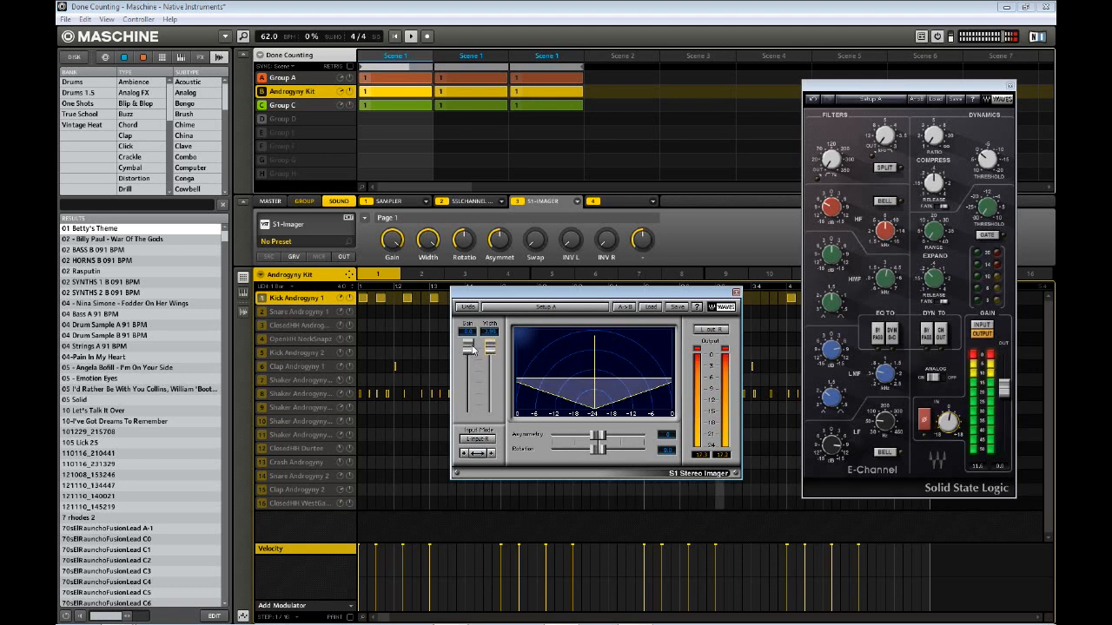
left_click_drag(468, 346, 468, 351)
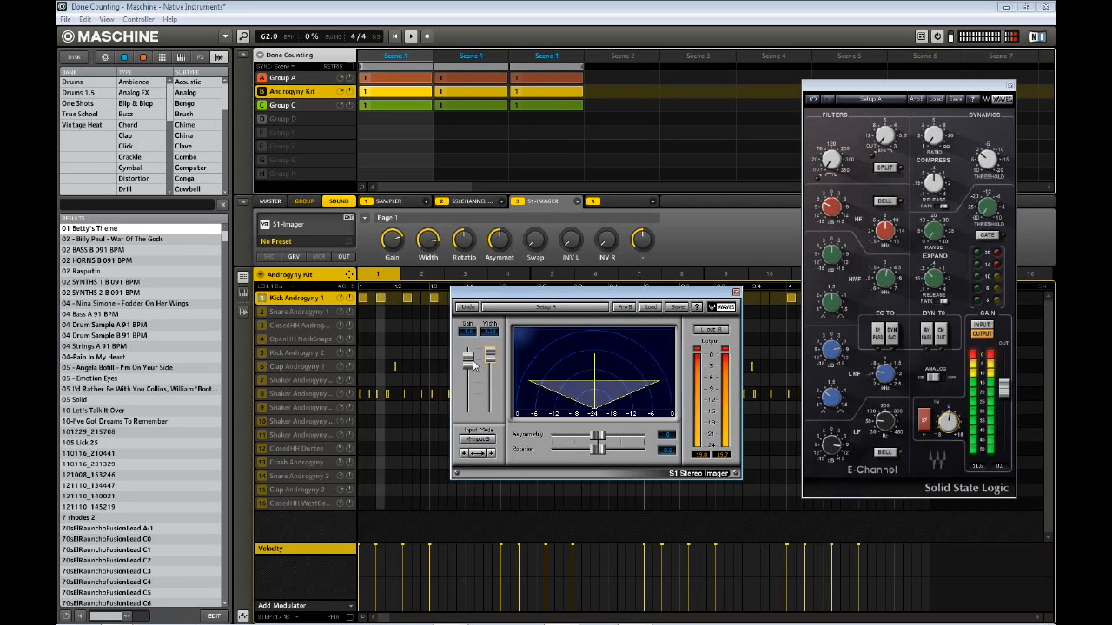
left_click_drag(469, 363, 469, 358)
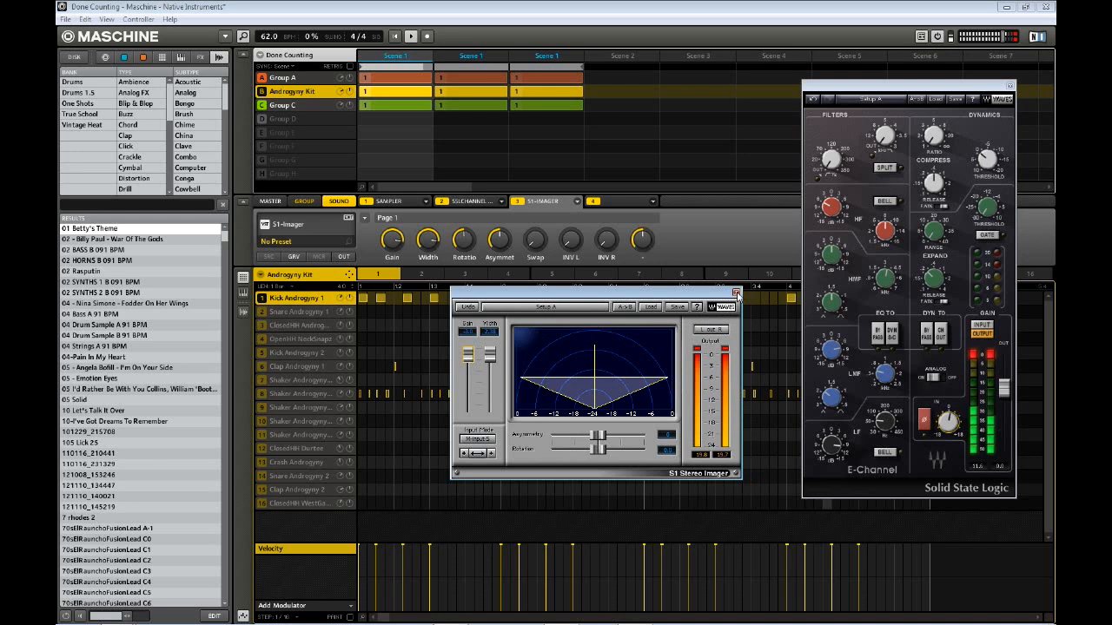
left_click(262, 298)
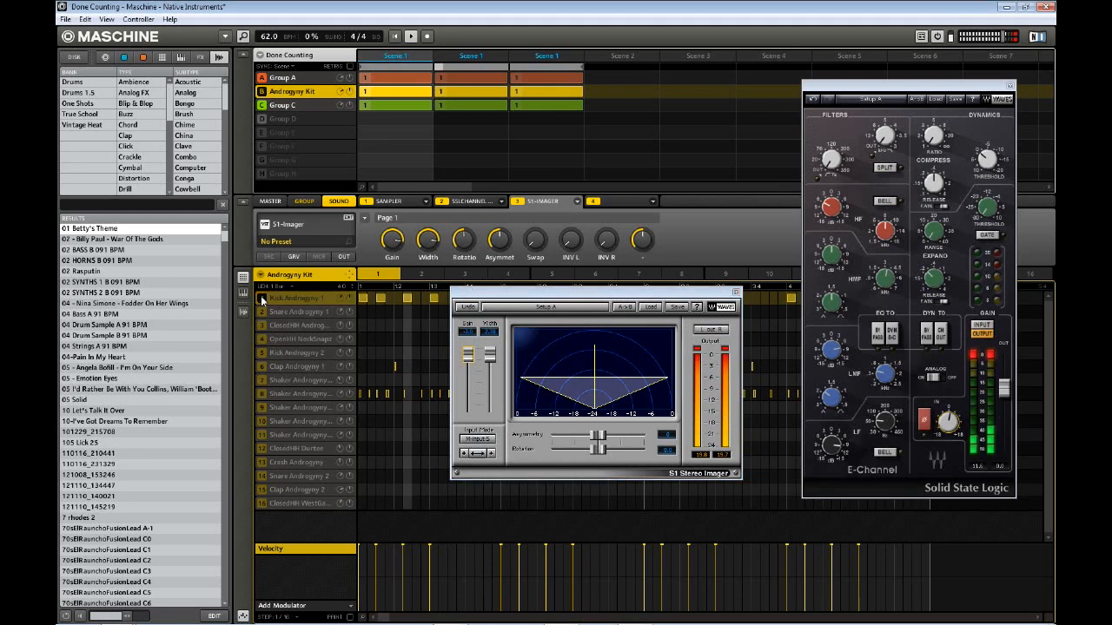
left_click(263, 297)
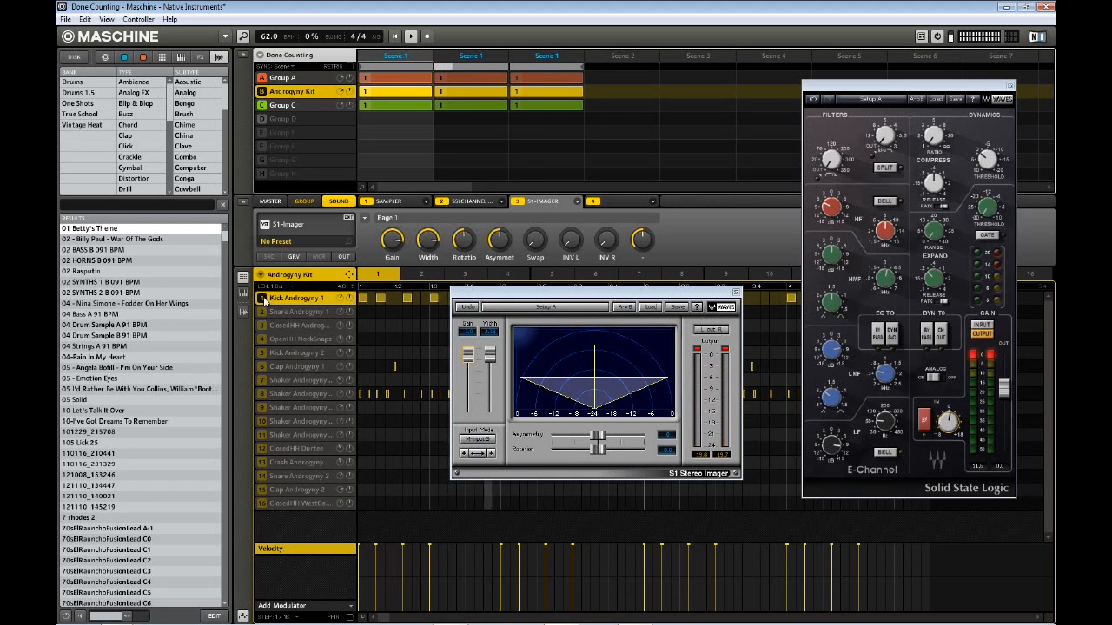
- Check the EQ settings of Clap Androgyny 1 and load S1-Imager into its third module slot
left_click(300, 365)
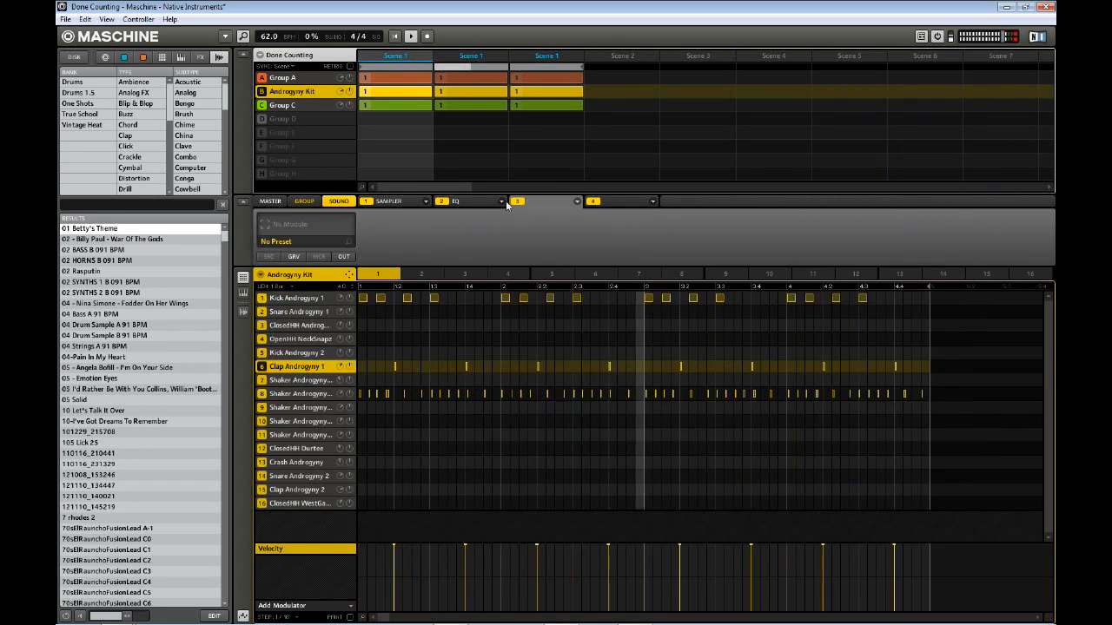
left_click(461, 202)
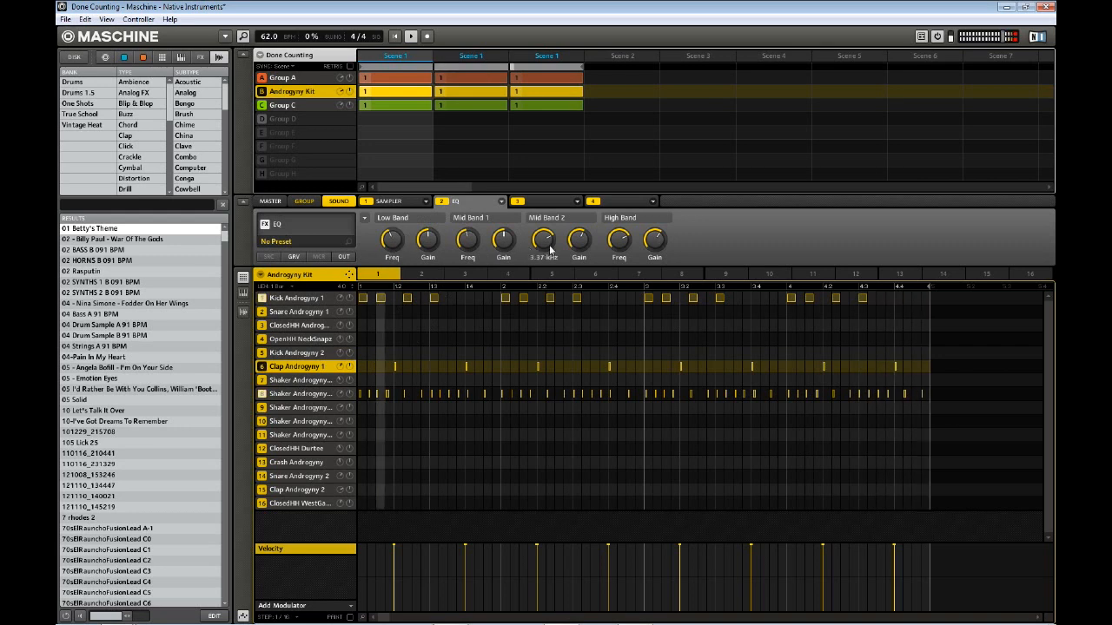
left_click(554, 204)
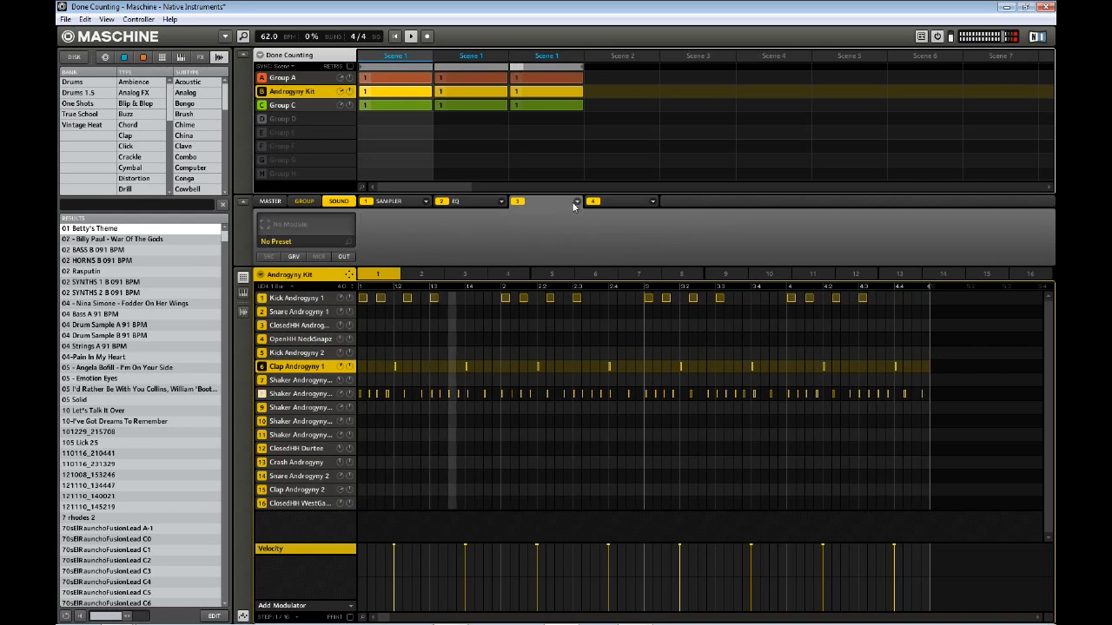
left_click(577, 201)
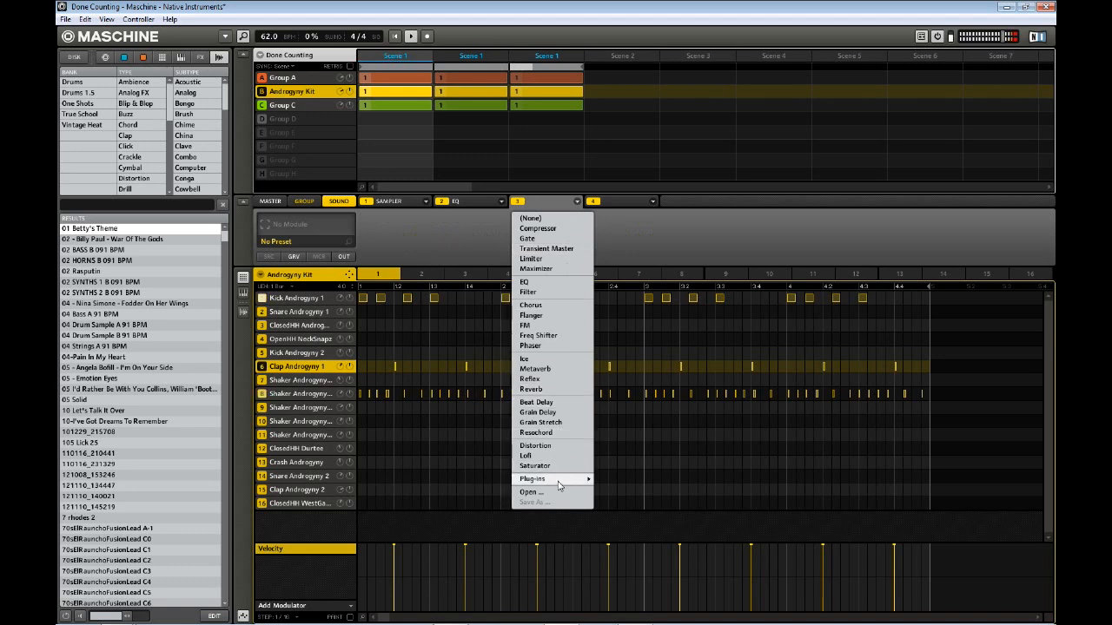
mouse_move(561, 483)
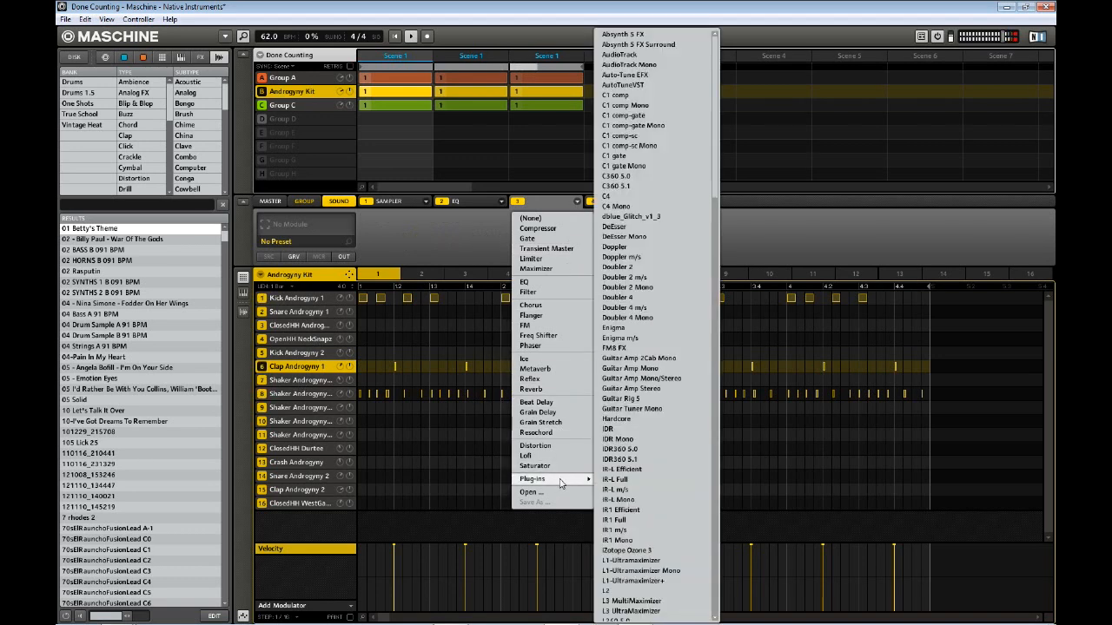
left_click(716, 506)
left_click(716, 506)
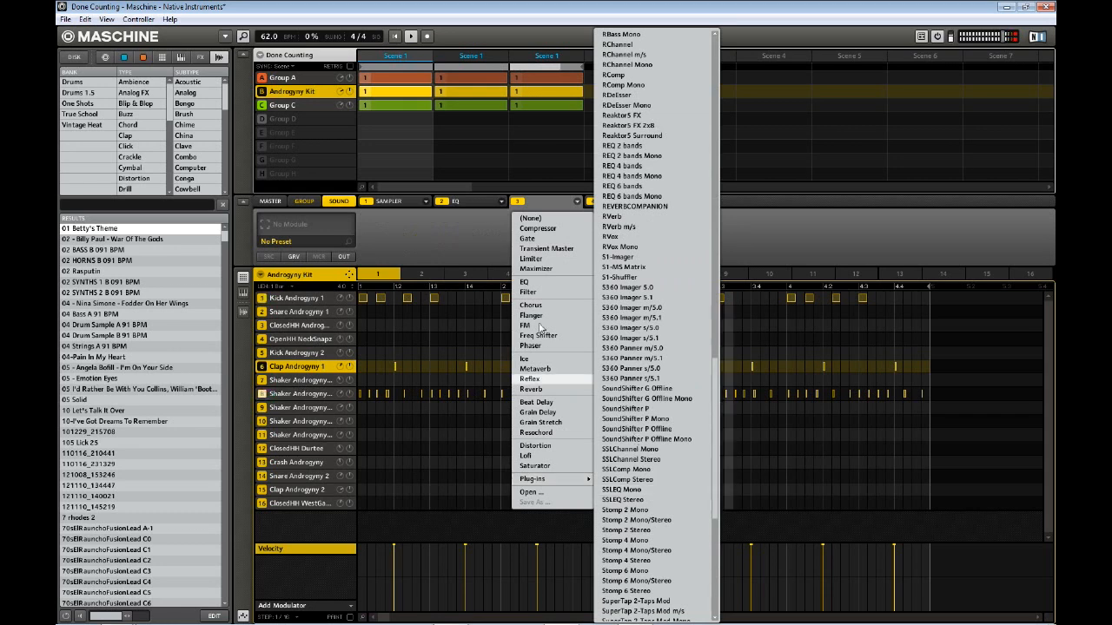
left_click(615, 257)
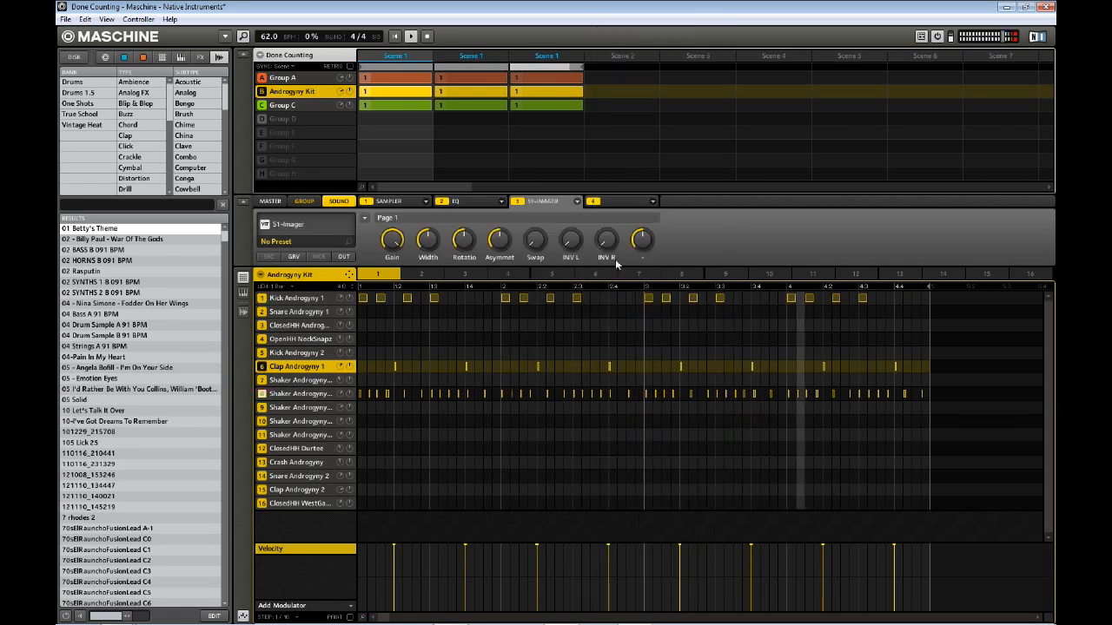
- Open the clap's S1-Imager editor and narrow its stereo width to about 0.25
left_click(301, 222)
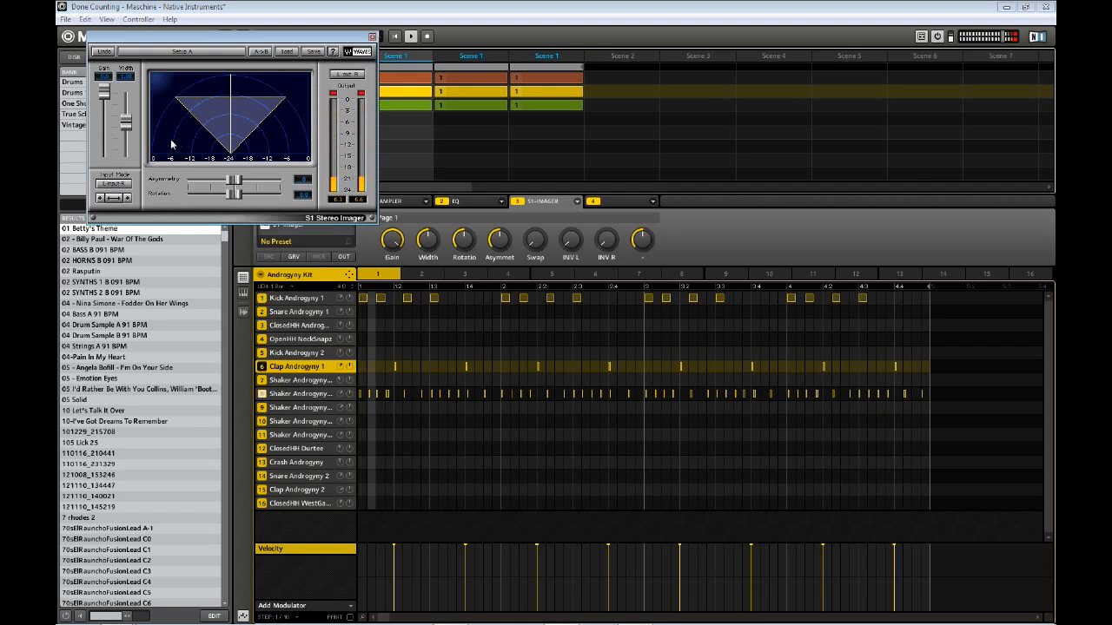
left_click_drag(126, 123, 126, 140)
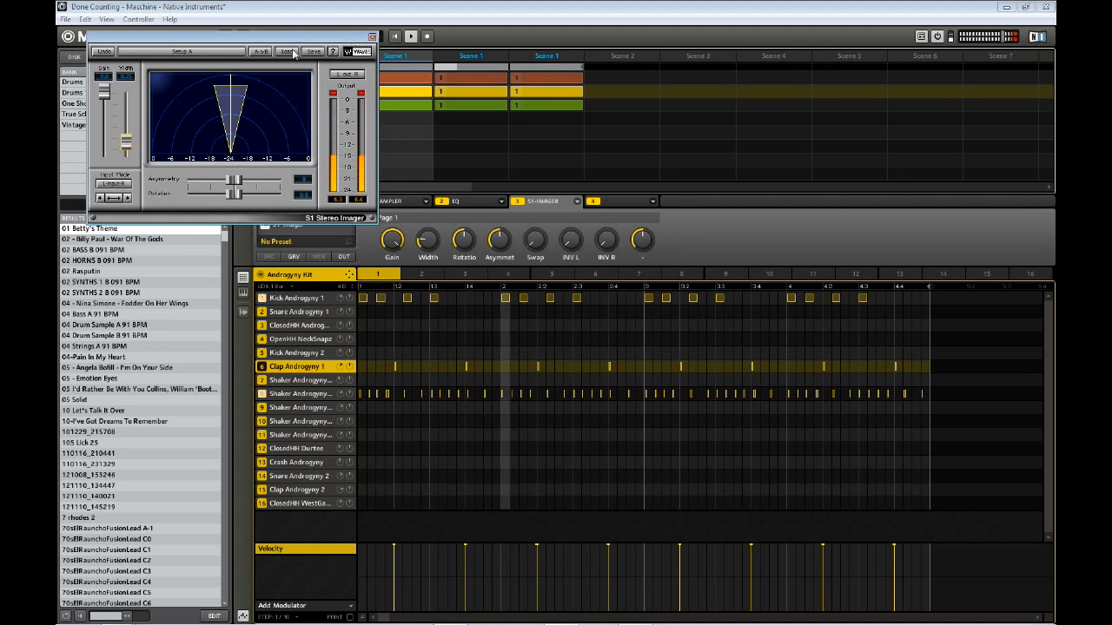
- Load S1-Imager into the second module slot of the Shaker Androgyny sound in slot 8
left_click(287, 395)
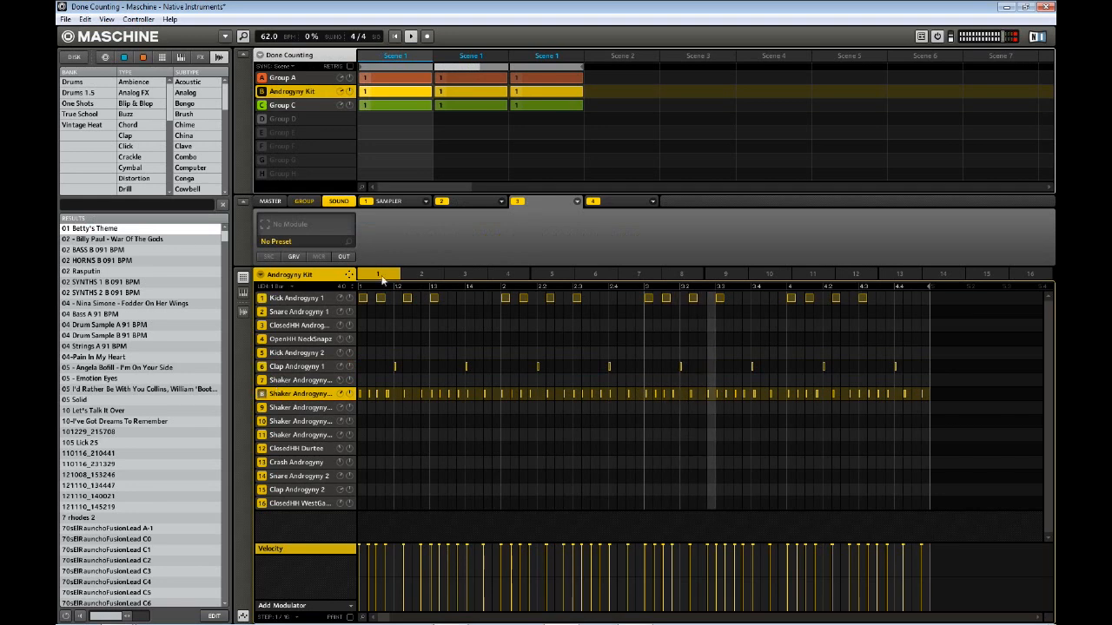
left_click(501, 201)
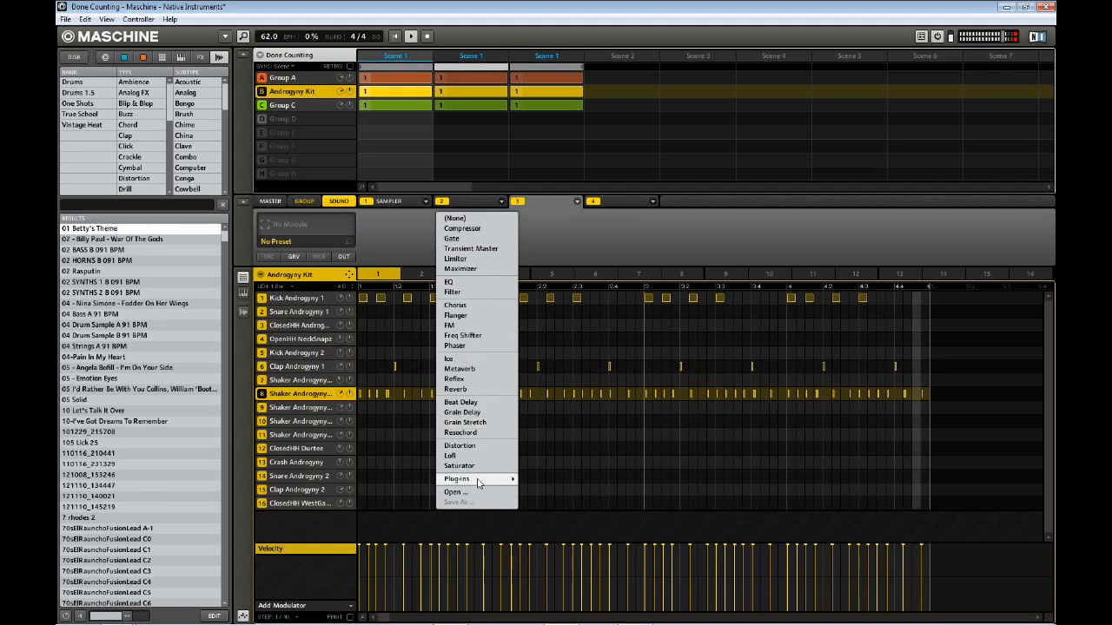
mouse_move(478, 483)
scroll(590, 535, "down", 7)
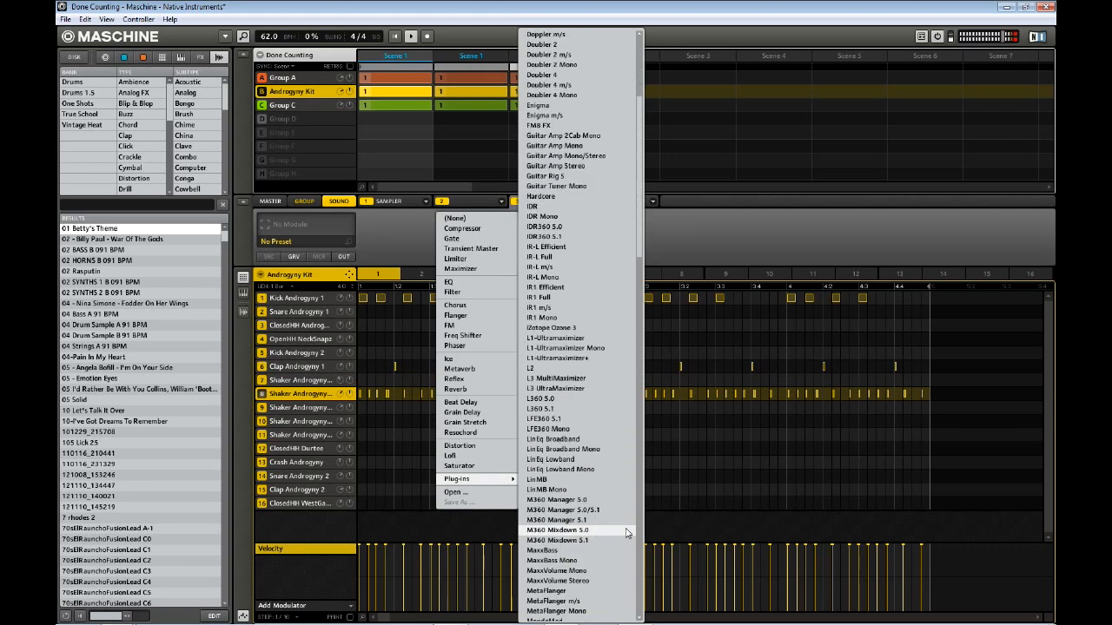
left_click(639, 526)
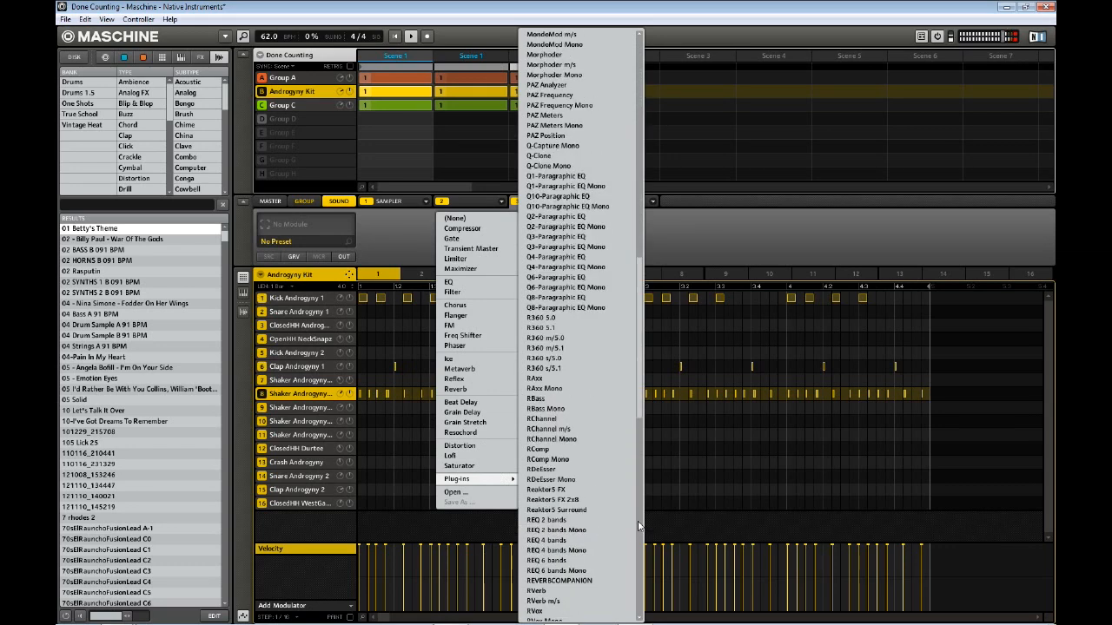
left_click(639, 525)
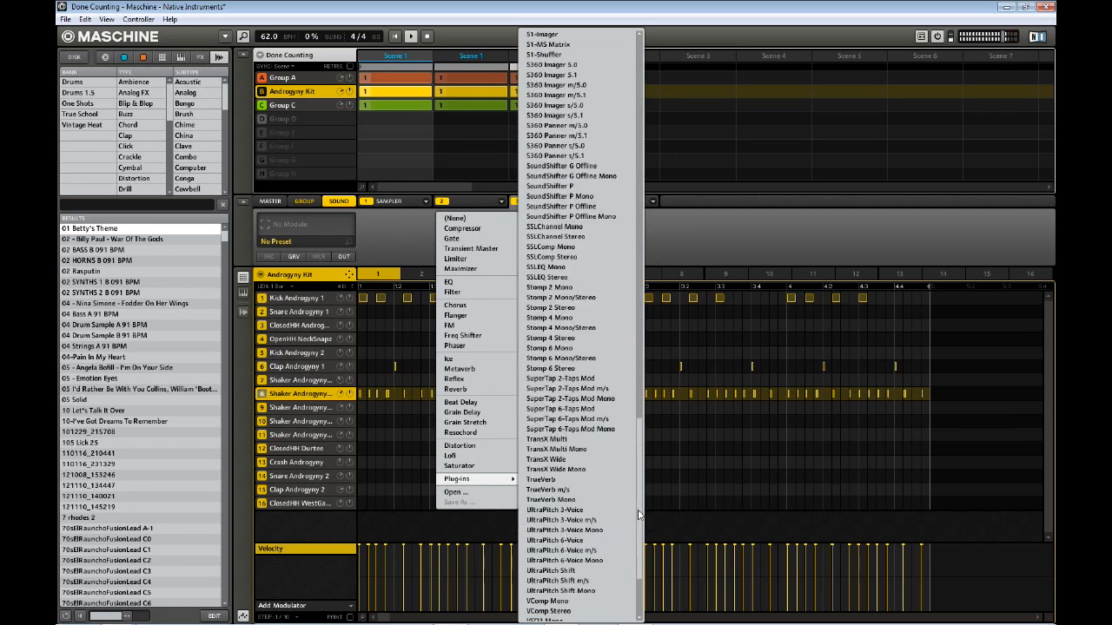
left_click_drag(639, 511, 635, 466)
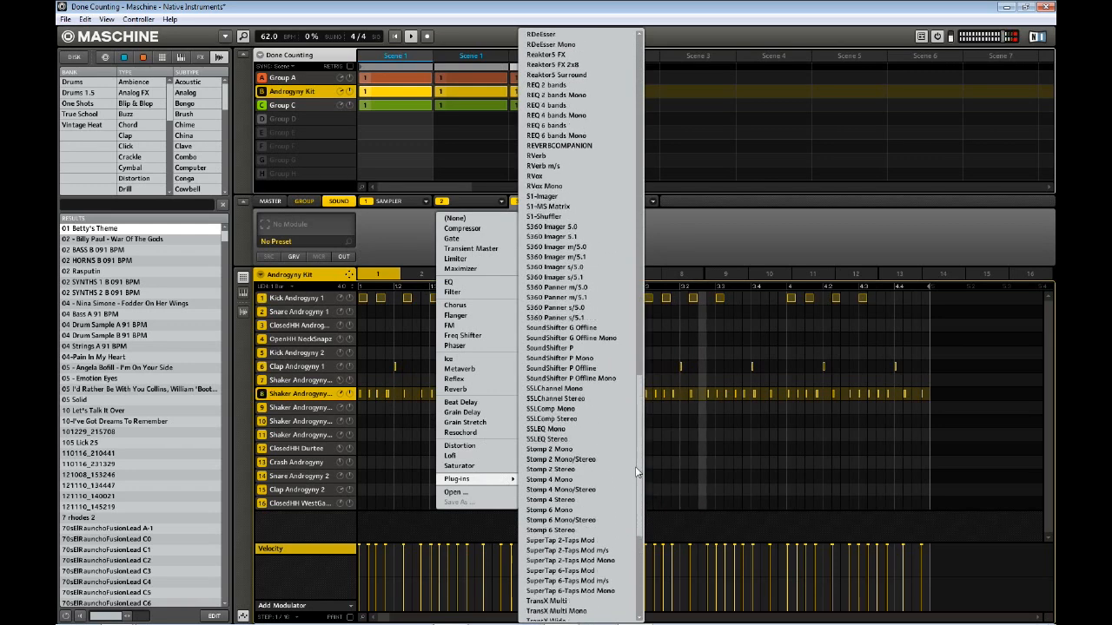
left_click(577, 198)
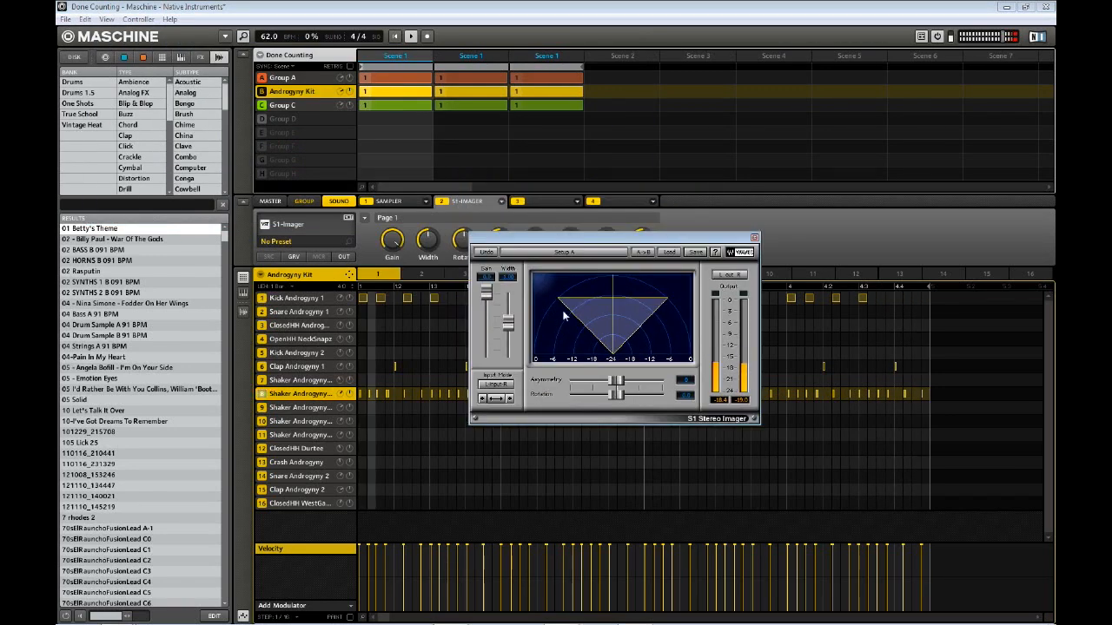
- Narrow the shaker's stereo width to about 0.44 in S1-Imager and close the editor
mouse_move(508, 323)
left_mouse_down()
mouse_move(509, 301)
mouse_move(508, 339)
left_mouse_up()
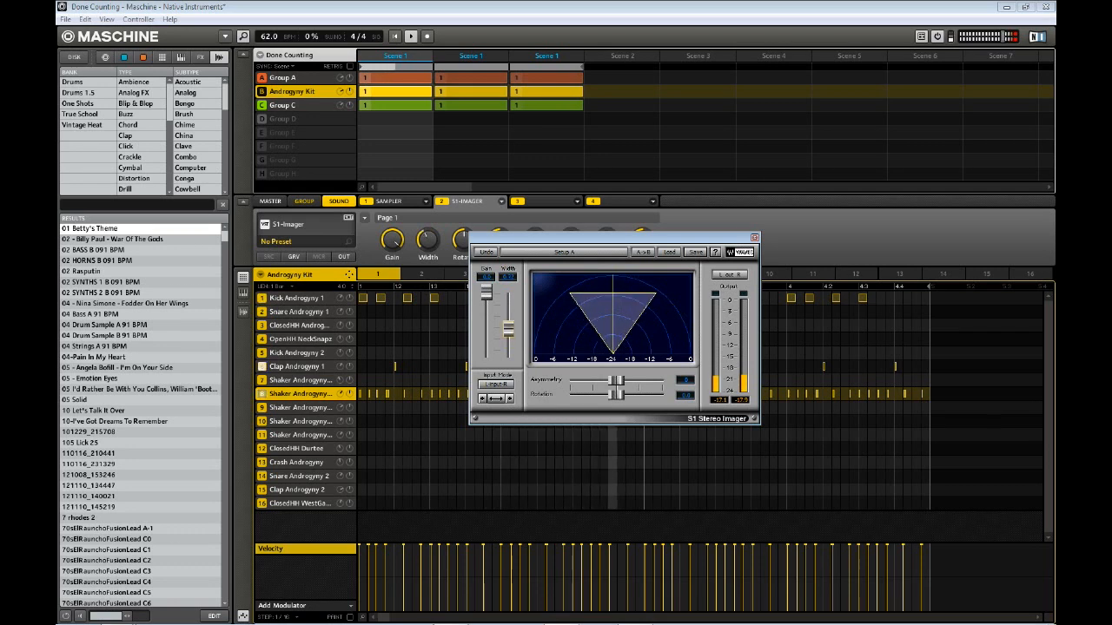
mouse_move(509, 321)
left_mouse_down()
mouse_move(508, 295)
mouse_move(508, 308)
left_mouse_up()
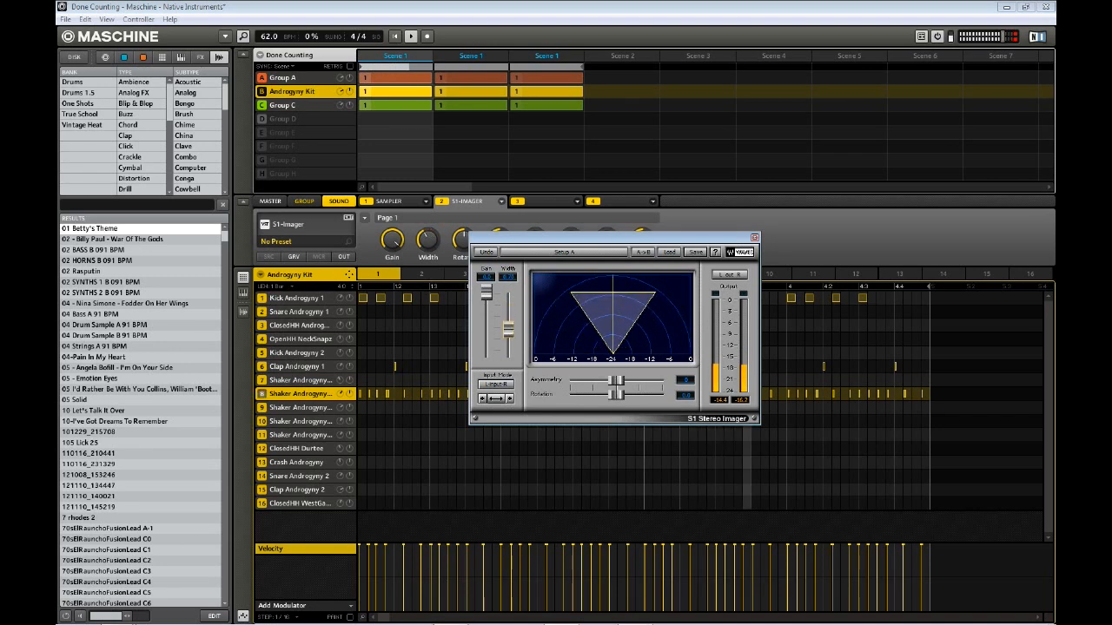
left_click_drag(508, 330, 508, 336)
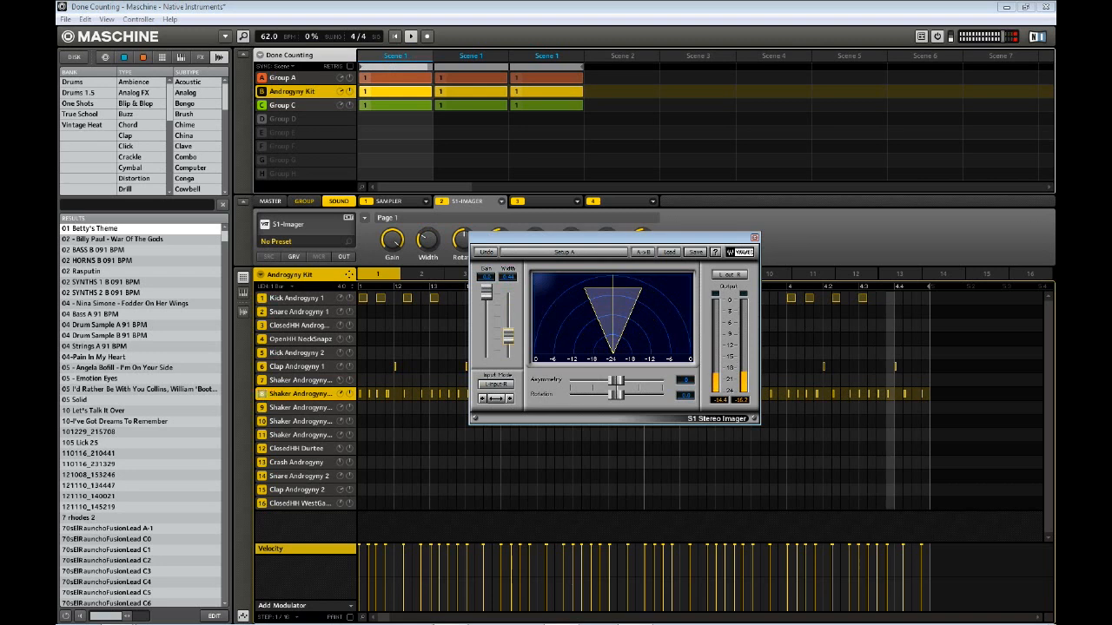
left_click(754, 238)
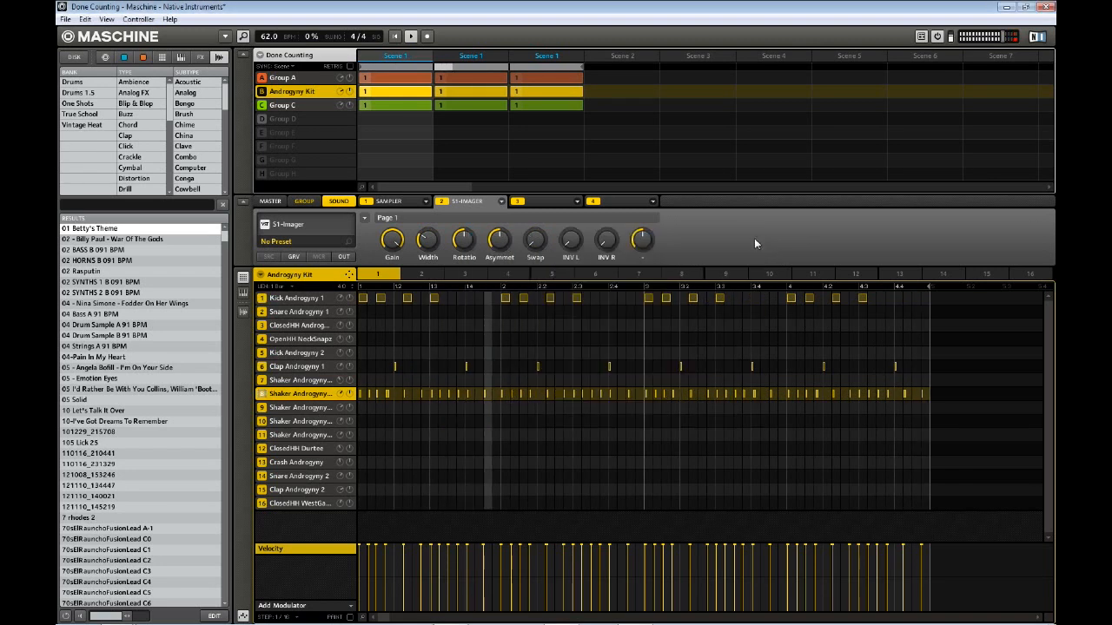
- Load iZotope Ozone 3 into the shaker's third module slot and place its editor over the pattern area
left_click(578, 202)
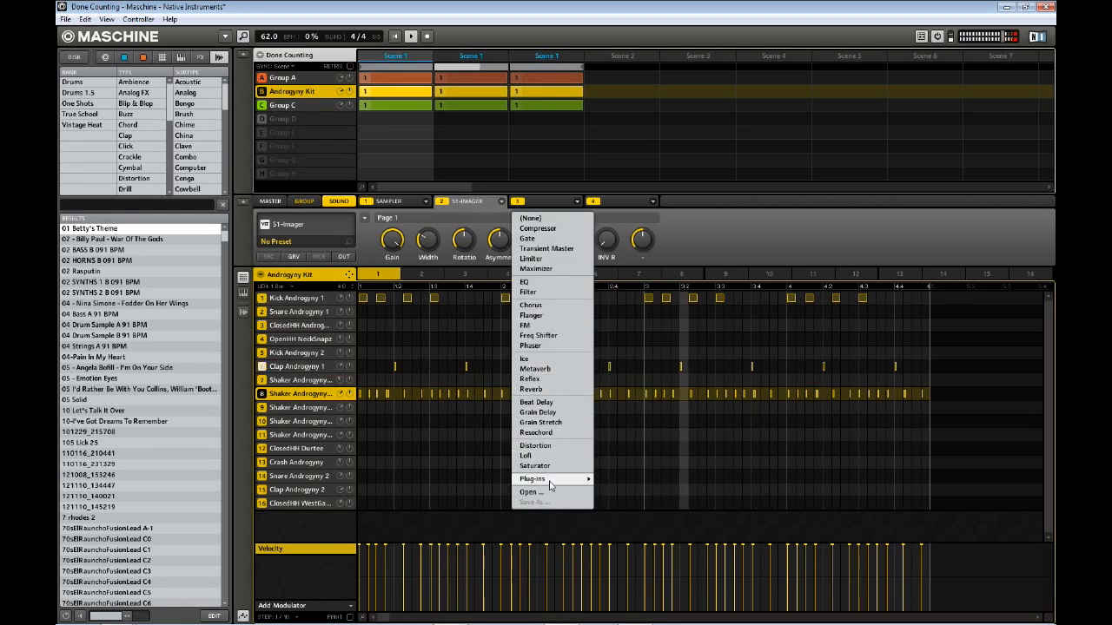
mouse_move(553, 484)
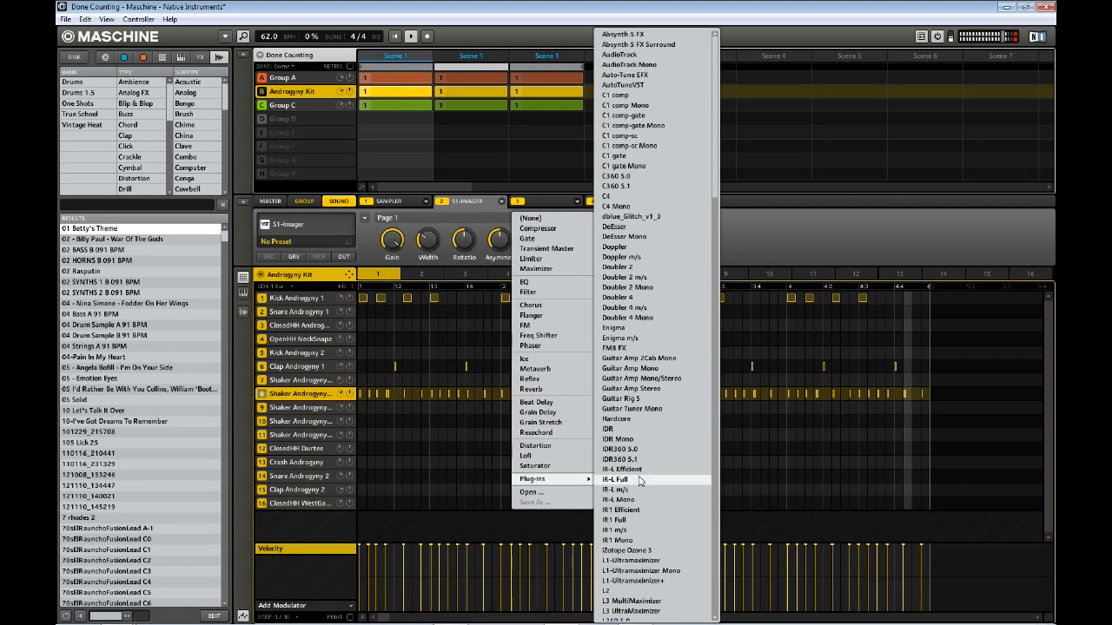
left_click(715, 492)
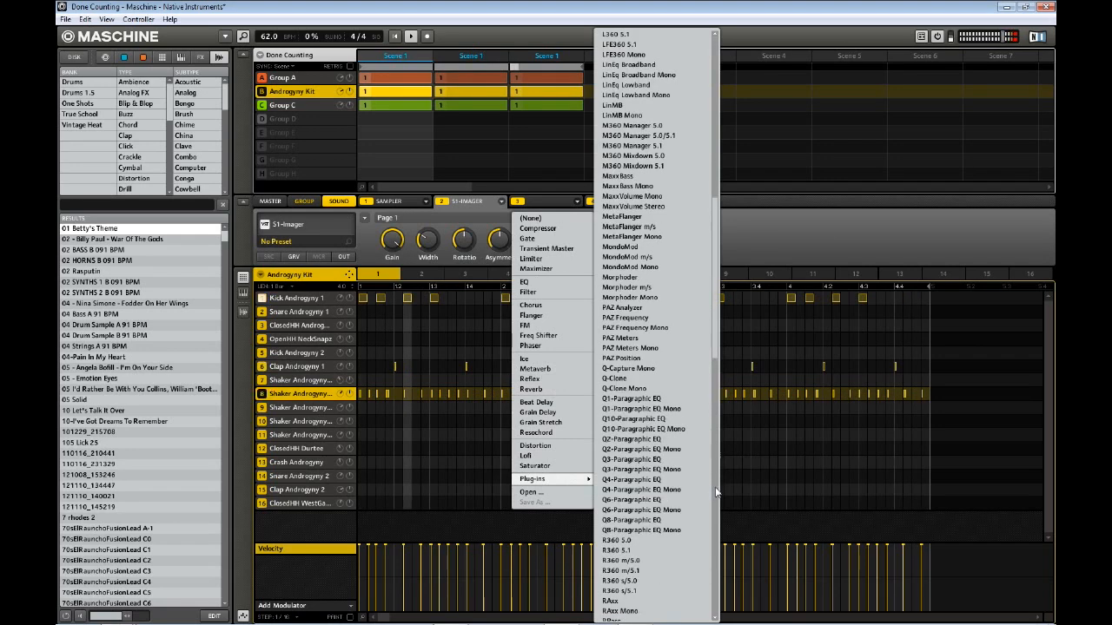
left_click(716, 493)
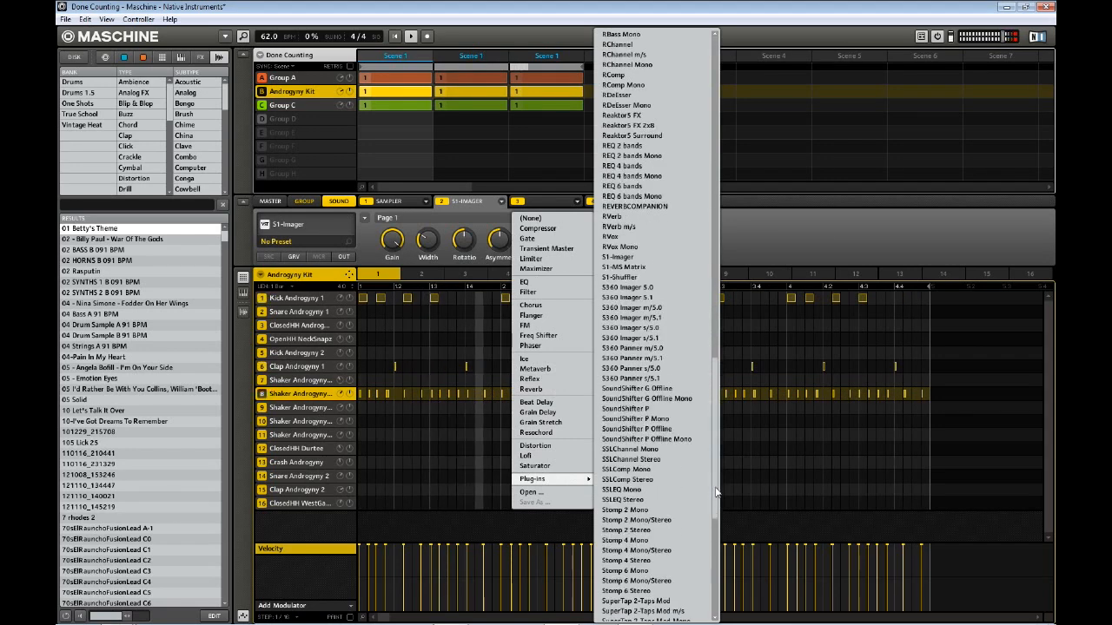
left_click(713, 604)
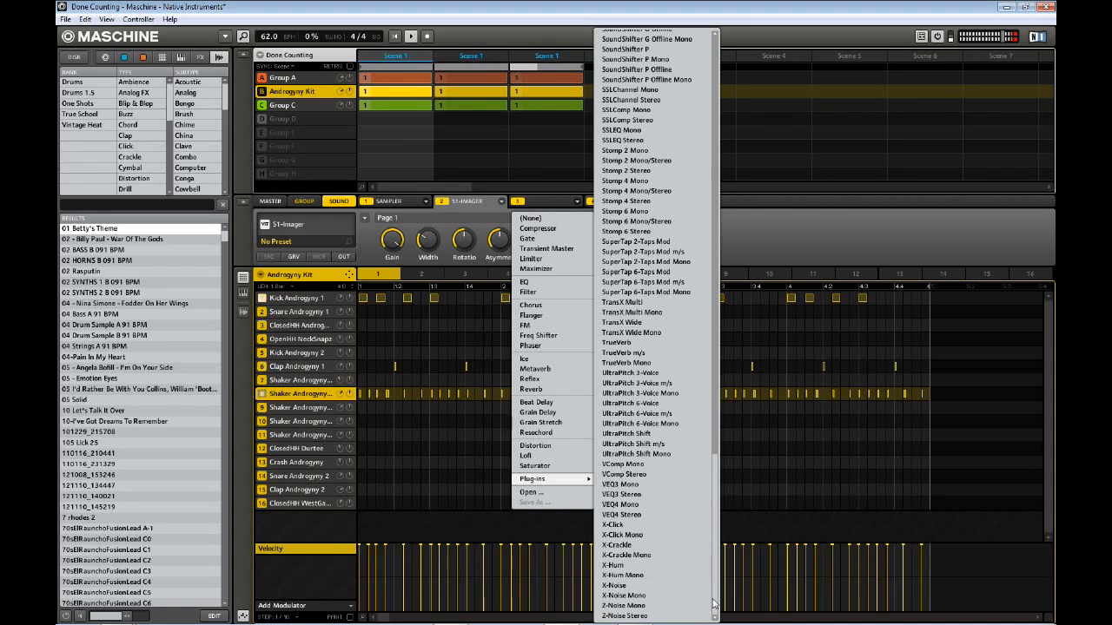
left_click_drag(714, 600, 718, 273)
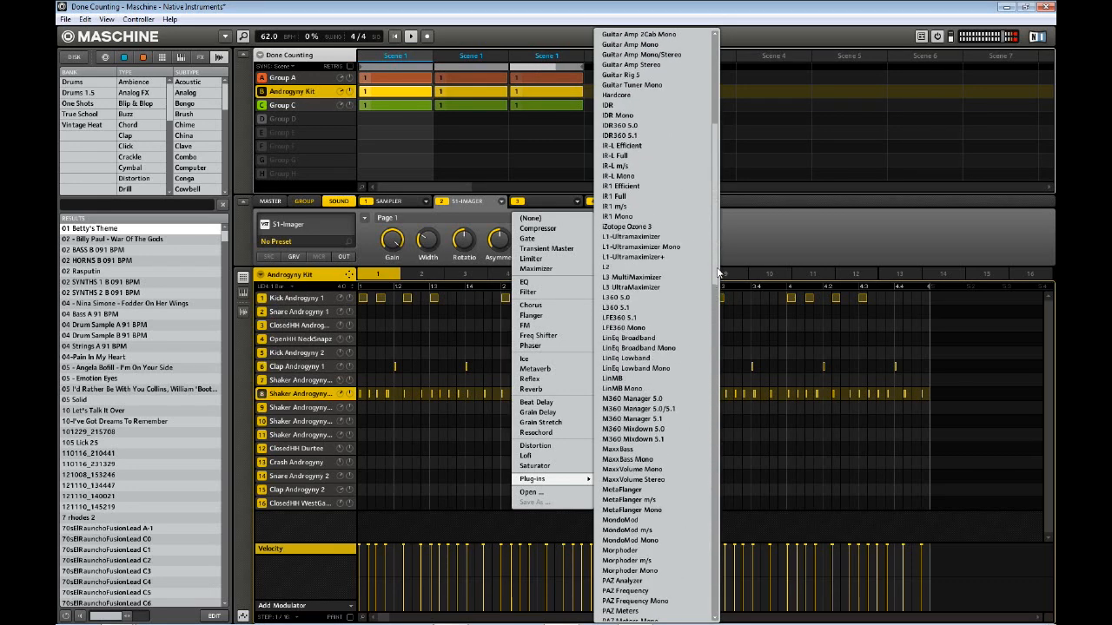
left_click(664, 228)
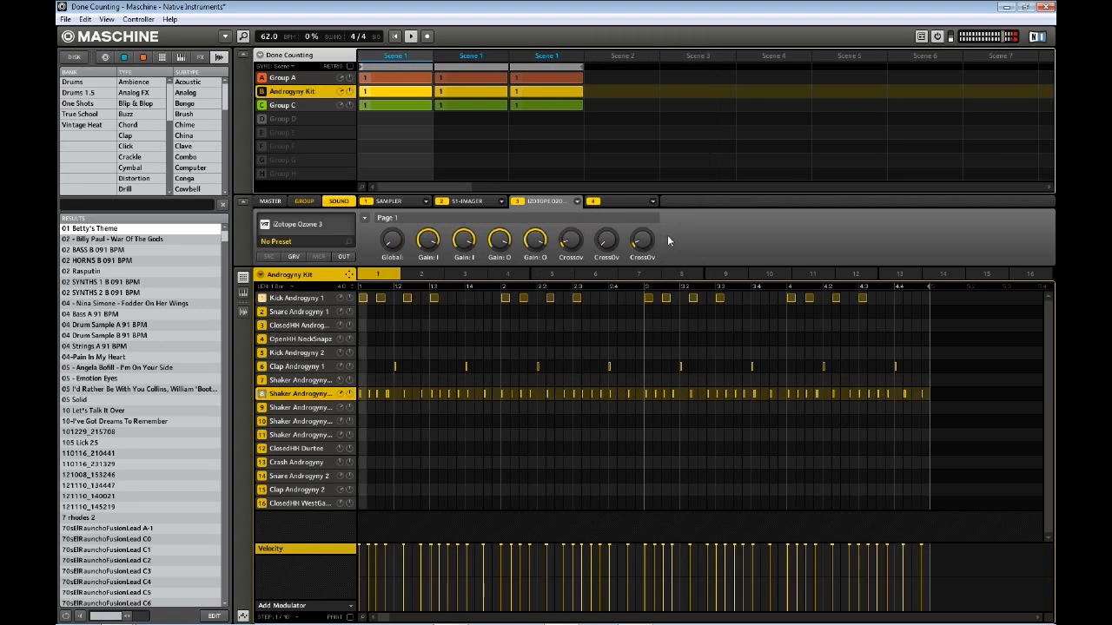
left_click(291, 226)
left_click_drag(219, 41, 735, 199)
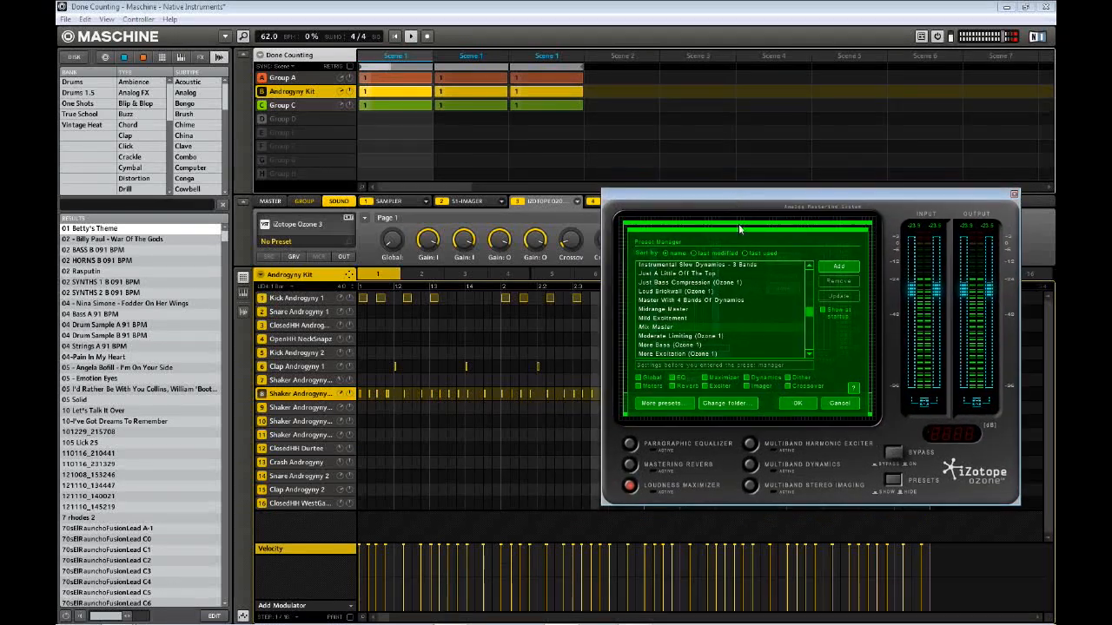
- Audition several Ozone presets on the shaker and apply 4 Band Master With Excitation And Widening
left_click(696, 293)
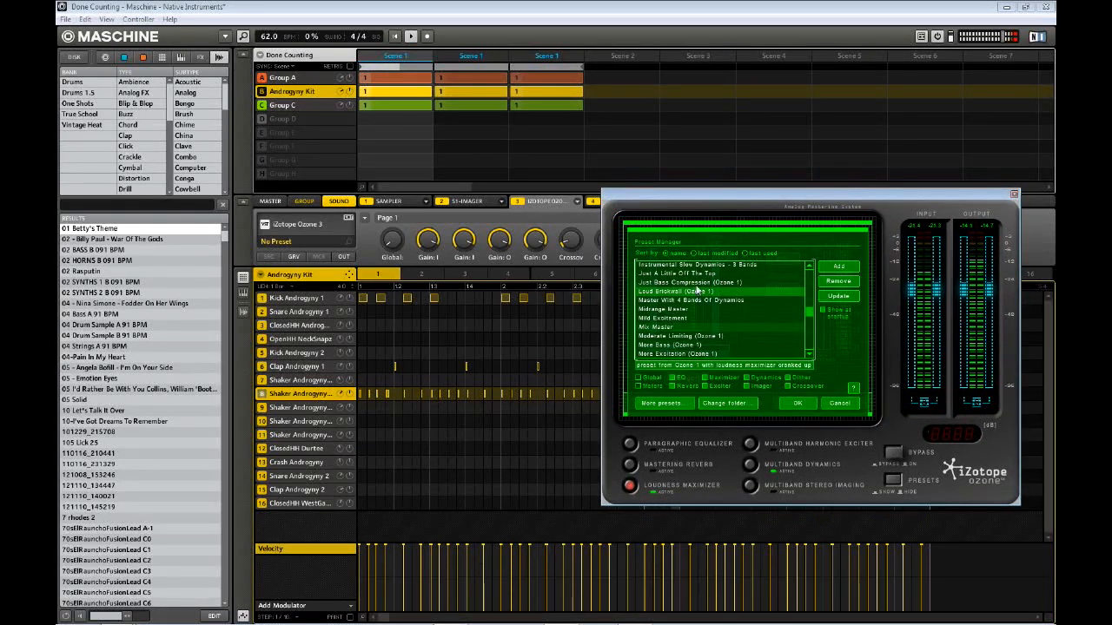
left_click(682, 313)
left_click(665, 337)
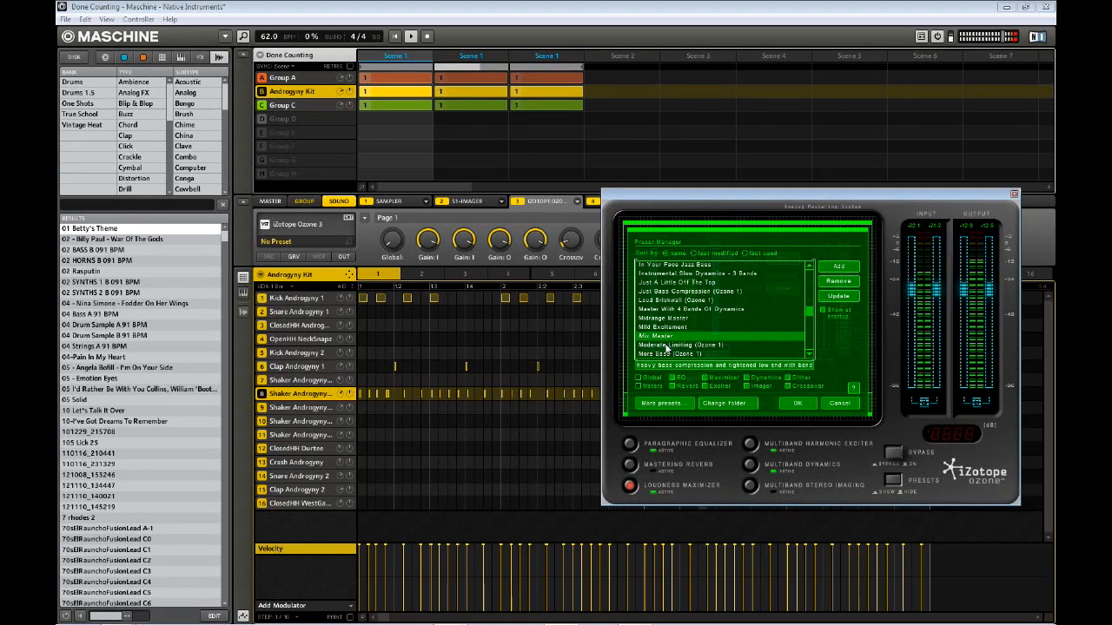
left_click(667, 346)
scroll(686, 345, "down", 5)
scroll(685, 343, "down", 6)
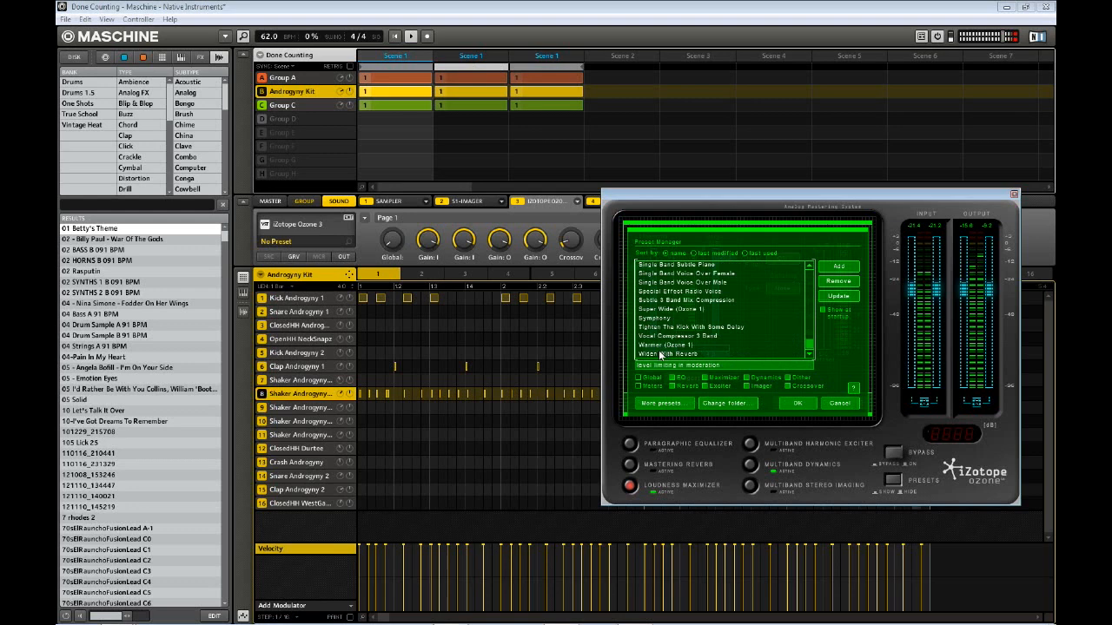
scroll(664, 345, "up", 10)
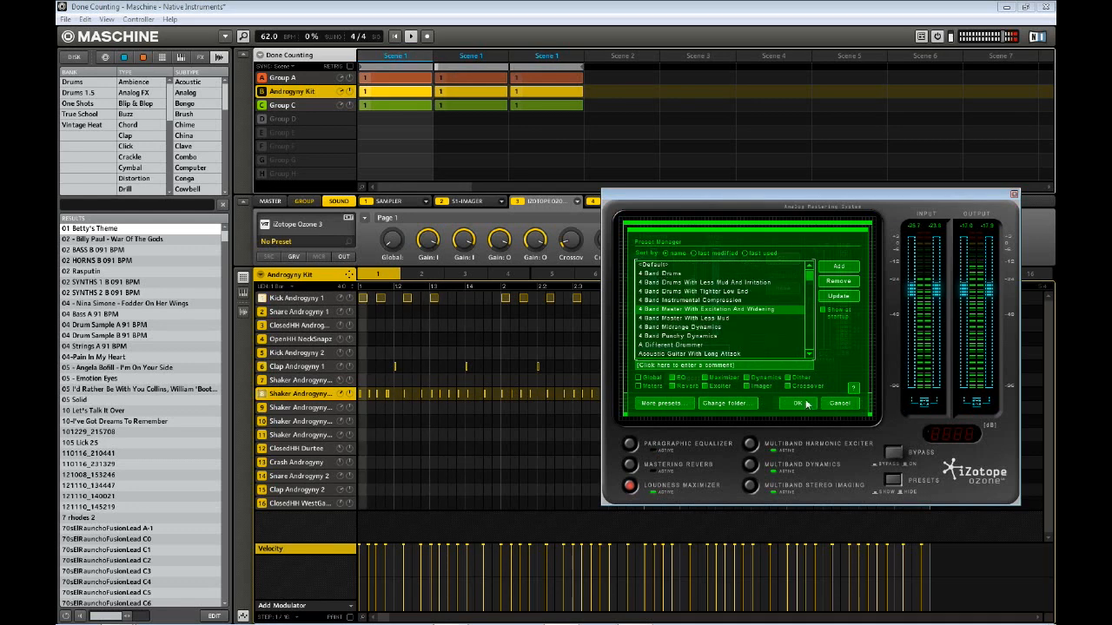
left_click(805, 403)
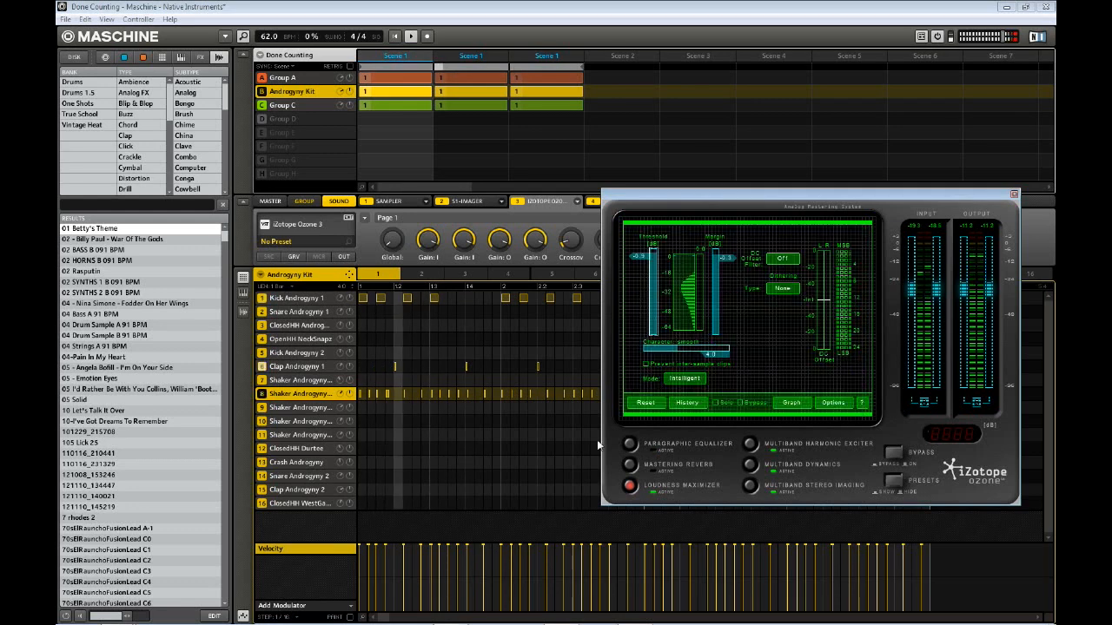
- Boost the shaker's high frequencies in Ozone's Paragraphic Equalizer
left_click(662, 447)
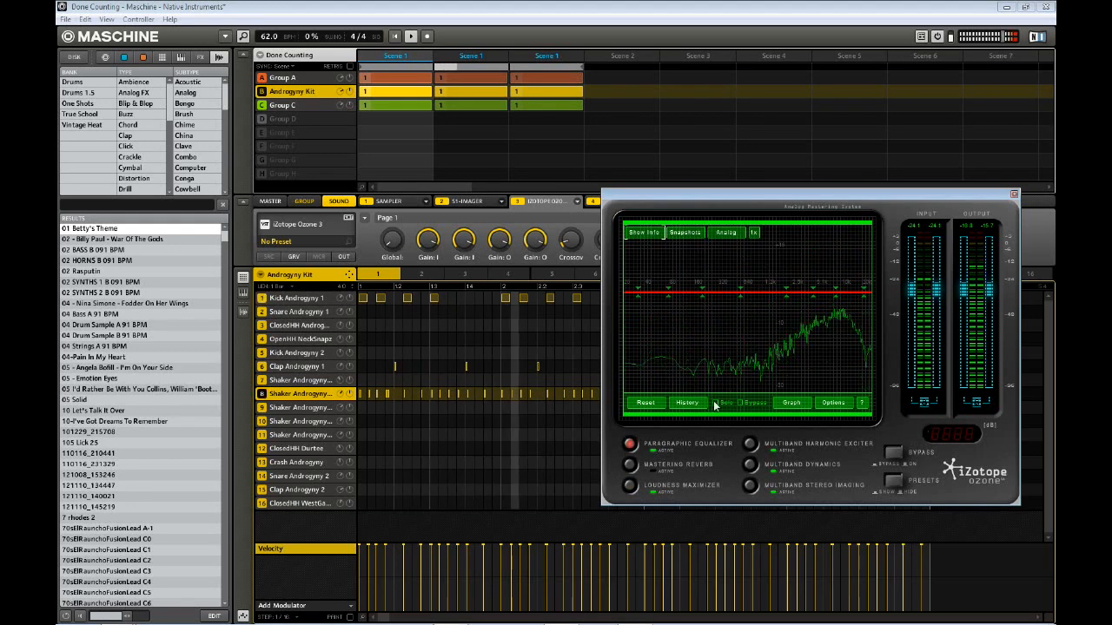
mouse_move(865, 296)
left_mouse_down()
mouse_move(862, 269)
mouse_move(854, 278)
left_mouse_up()
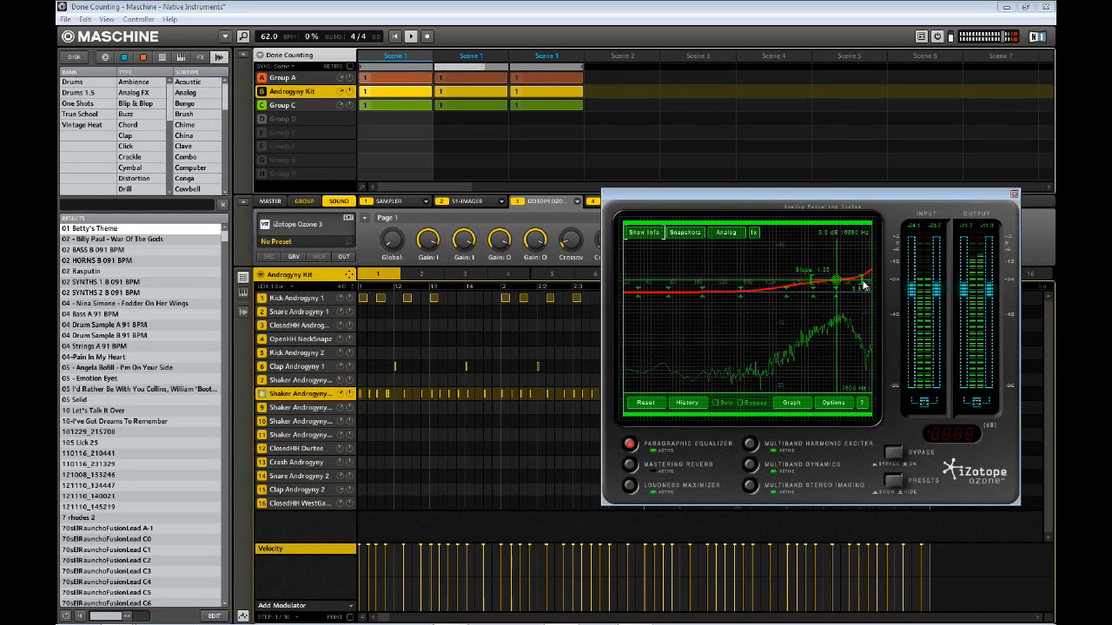
- Cut the shaker around 4.3 kHz and lower the low-frequency band in Ozone's Paragraphic Equalizer
left_click_drag(825, 306, 821, 308)
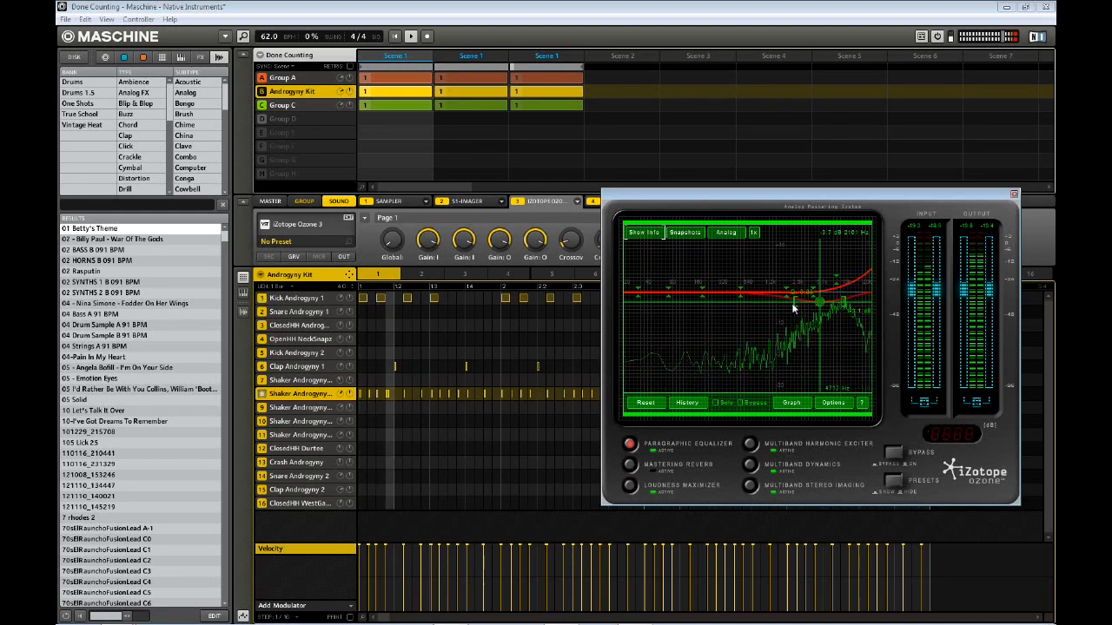
left_click_drag(820, 302, 817, 306)
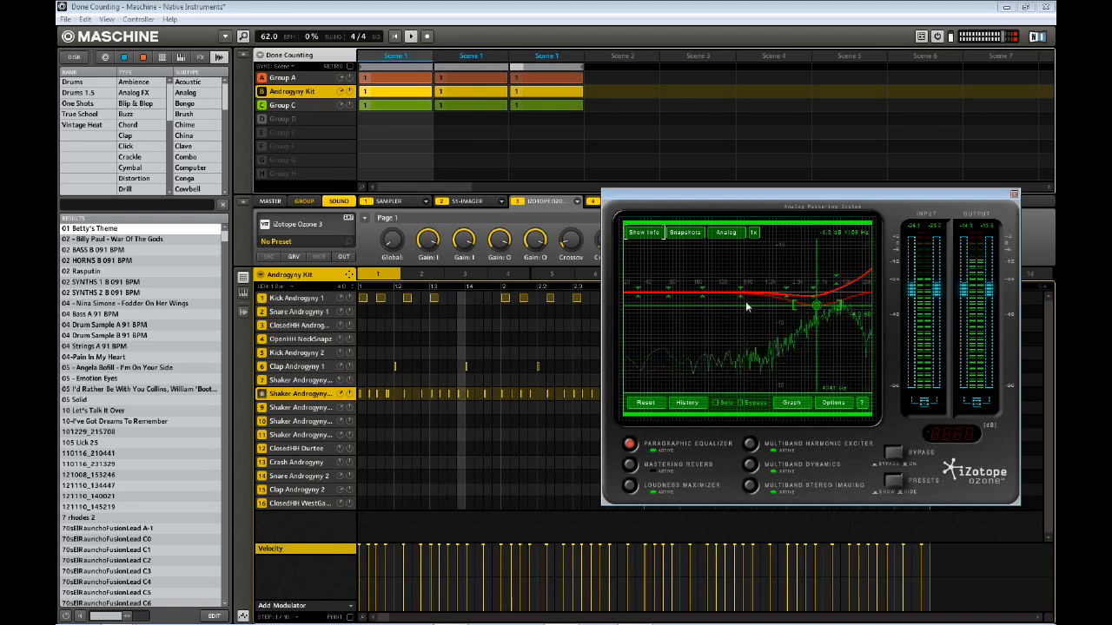
left_click_drag(637, 294, 641, 316)
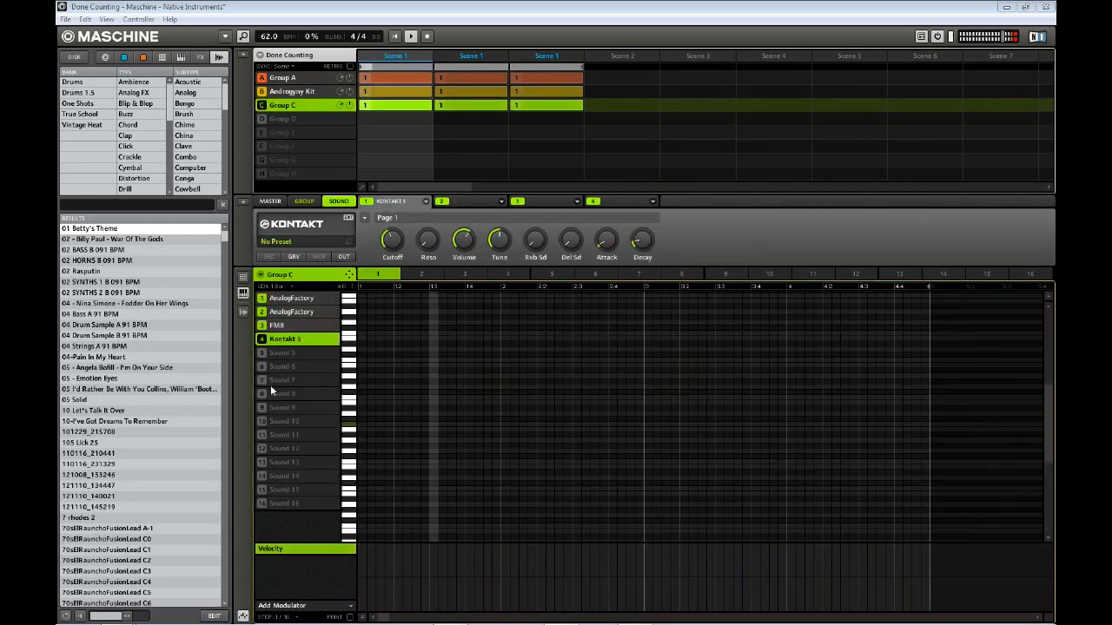
- Look through the sounds of Group C and solo the first AnalogFactory sound
left_click(289, 298)
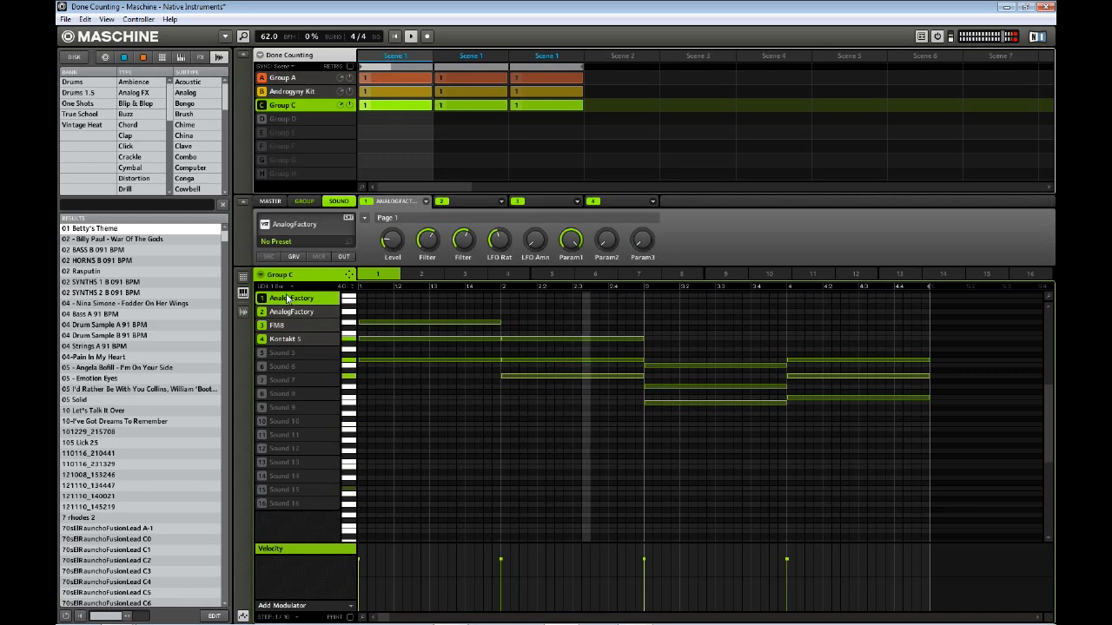
left_click(289, 341)
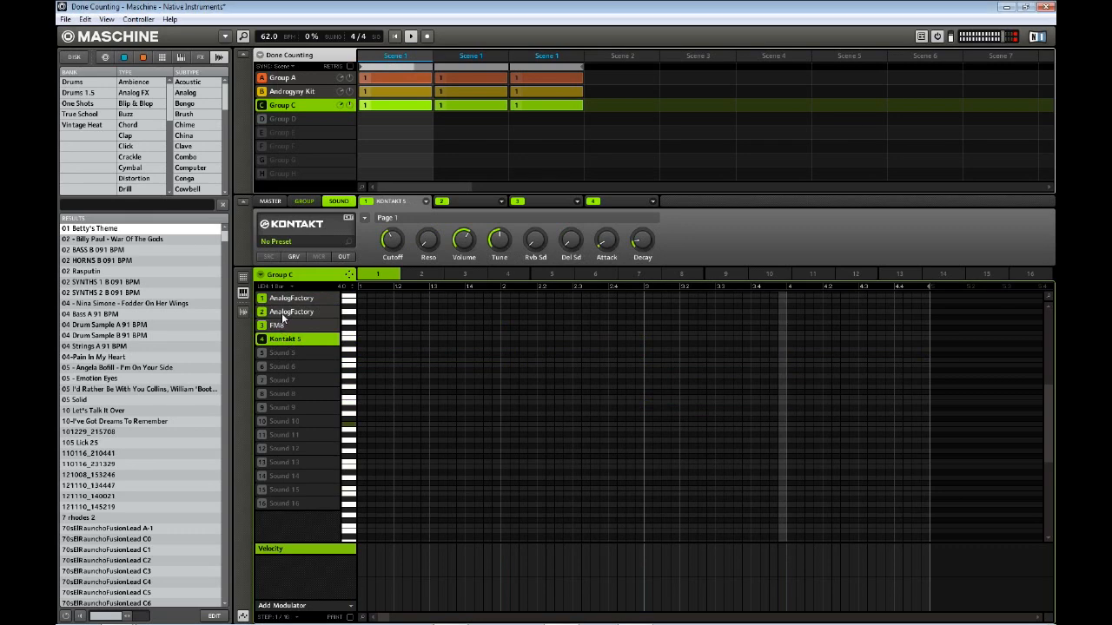
left_click(282, 323)
left_click(287, 311)
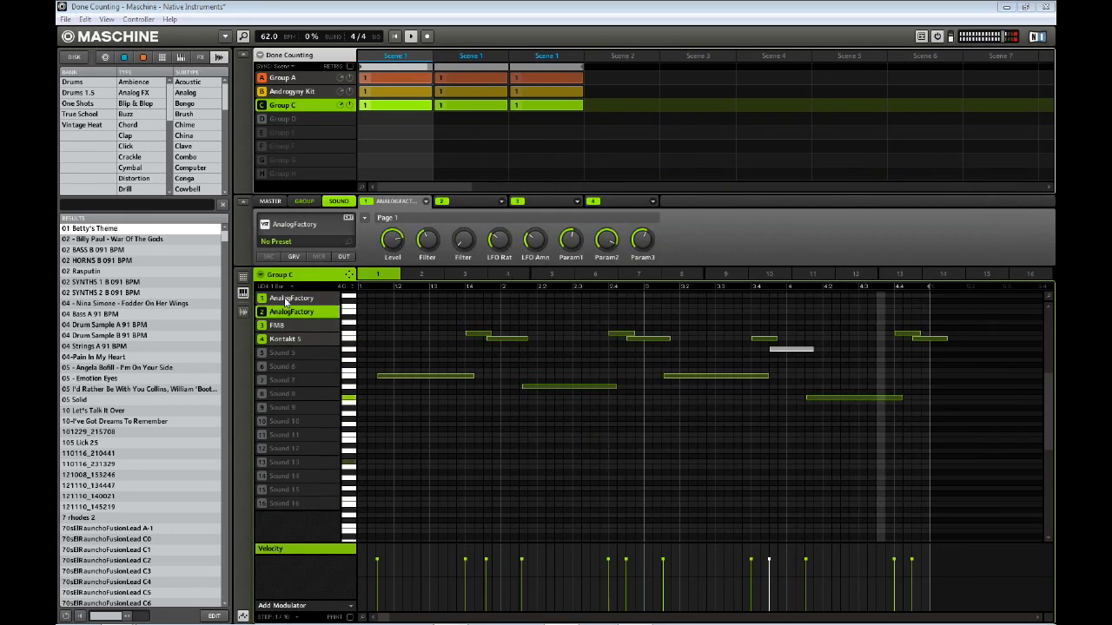
left_click(285, 299)
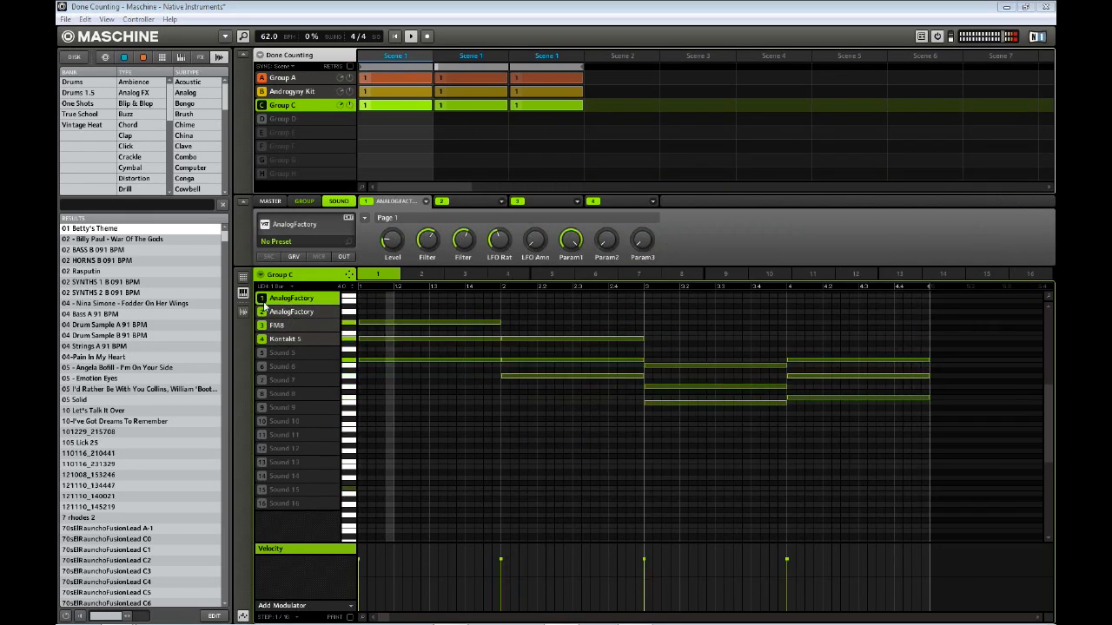
left_click(263, 300)
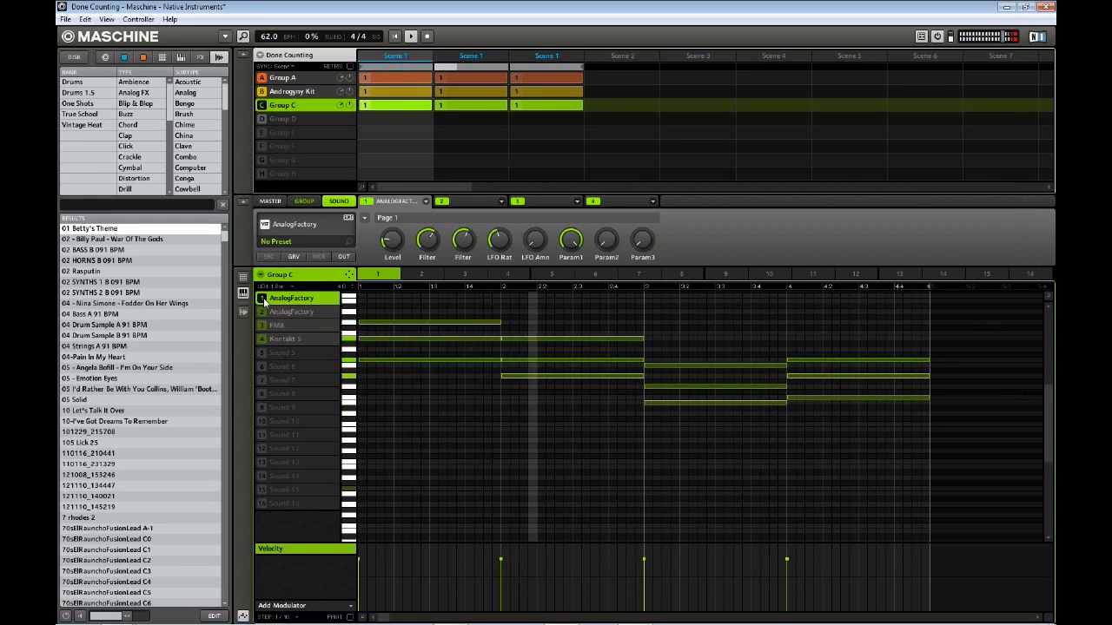
- Load the S1-Imager plug-in into the second module slot of the first AnalogFactory sound
left_click(503, 204)
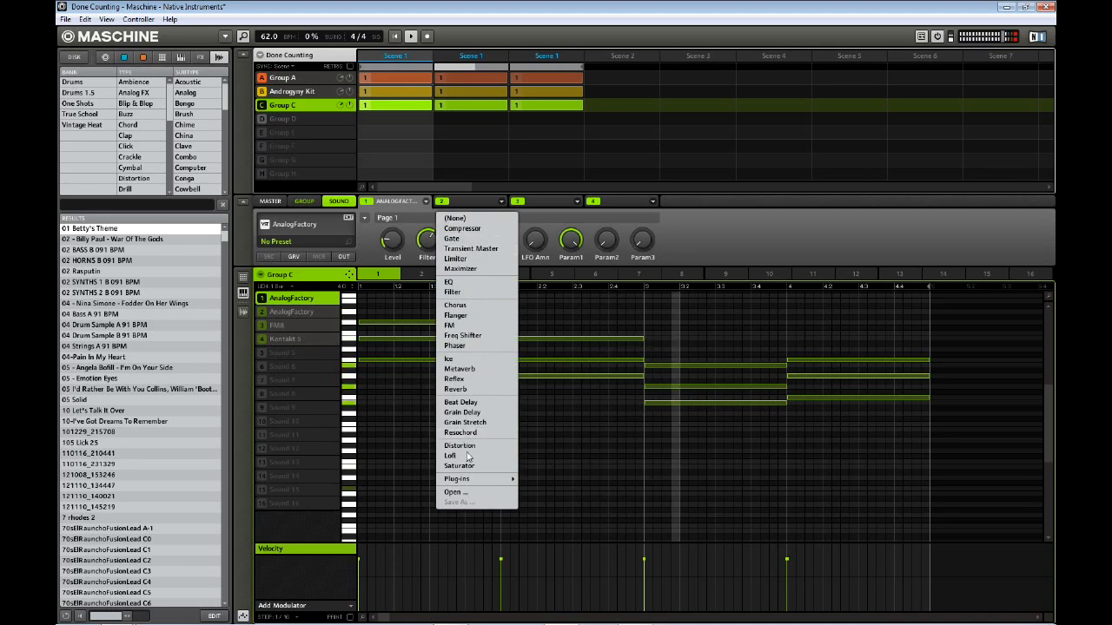
mouse_move(486, 478)
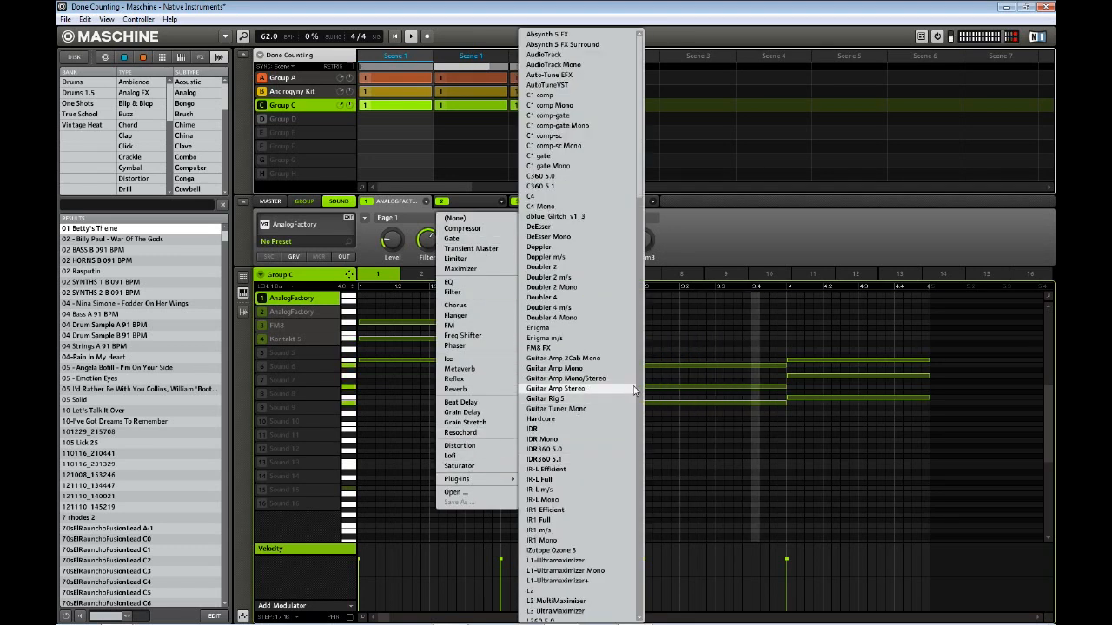
left_click(640, 390)
left_click(640, 390)
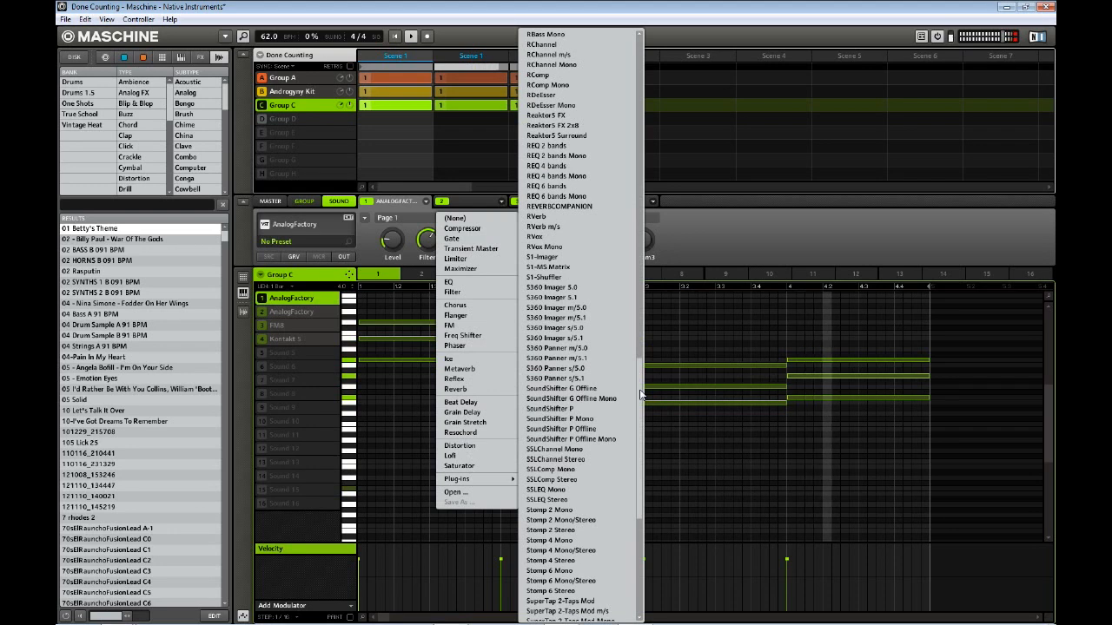
left_click_drag(641, 395, 641, 402)
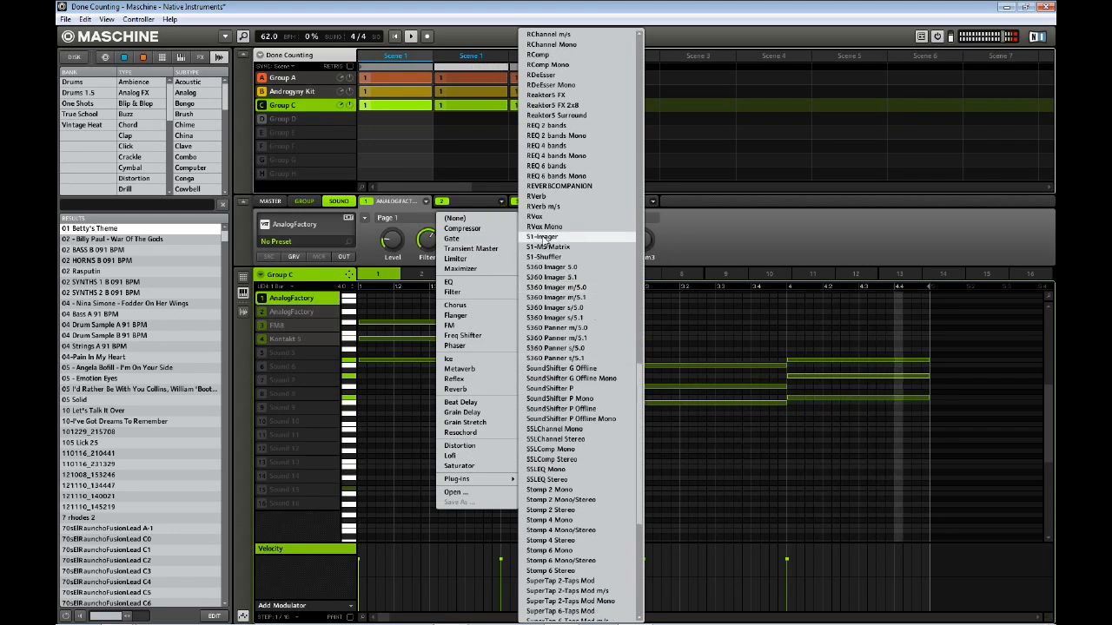
left_click(545, 237)
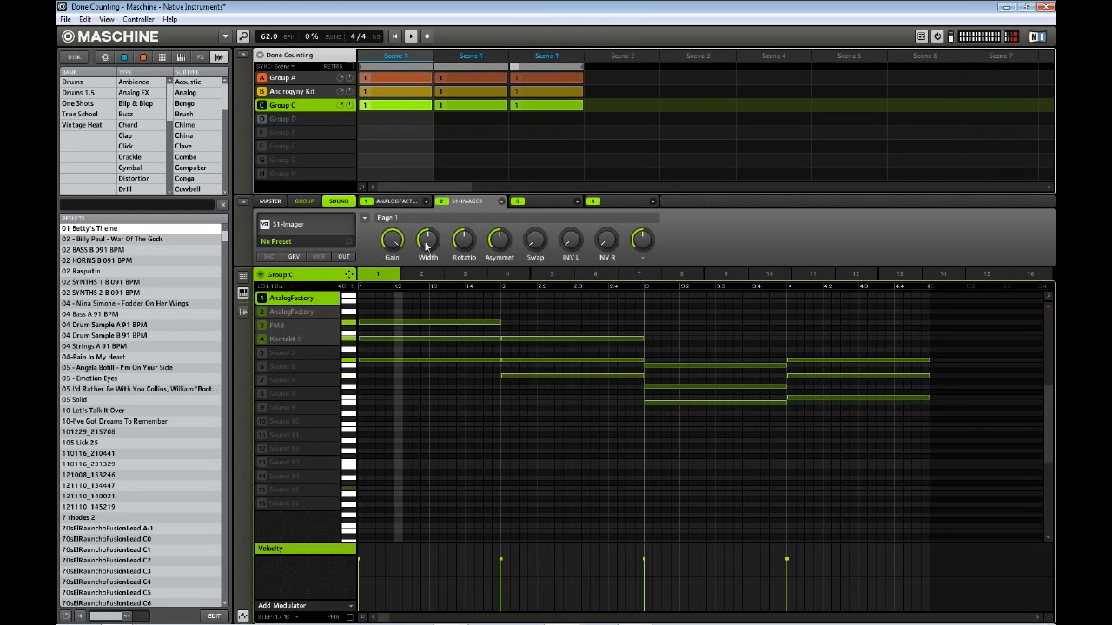
- Widen the first AnalogFactory's stereo image in the S1-Imager editor and close the editor
left_click(300, 223)
left_click_drag(126, 124, 126, 101)
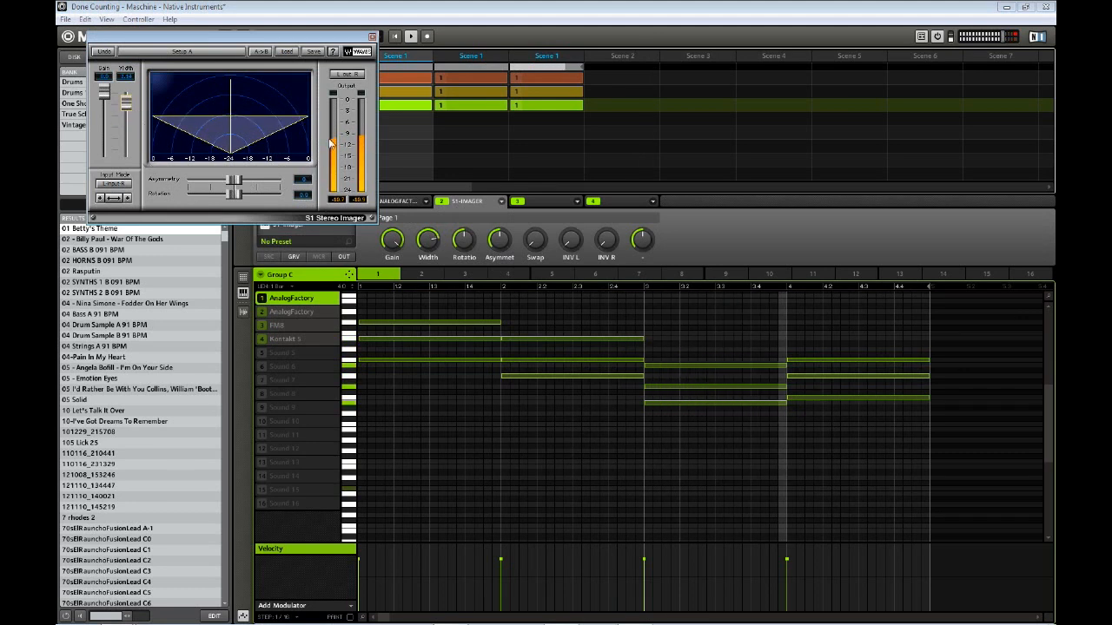
left_click(372, 38)
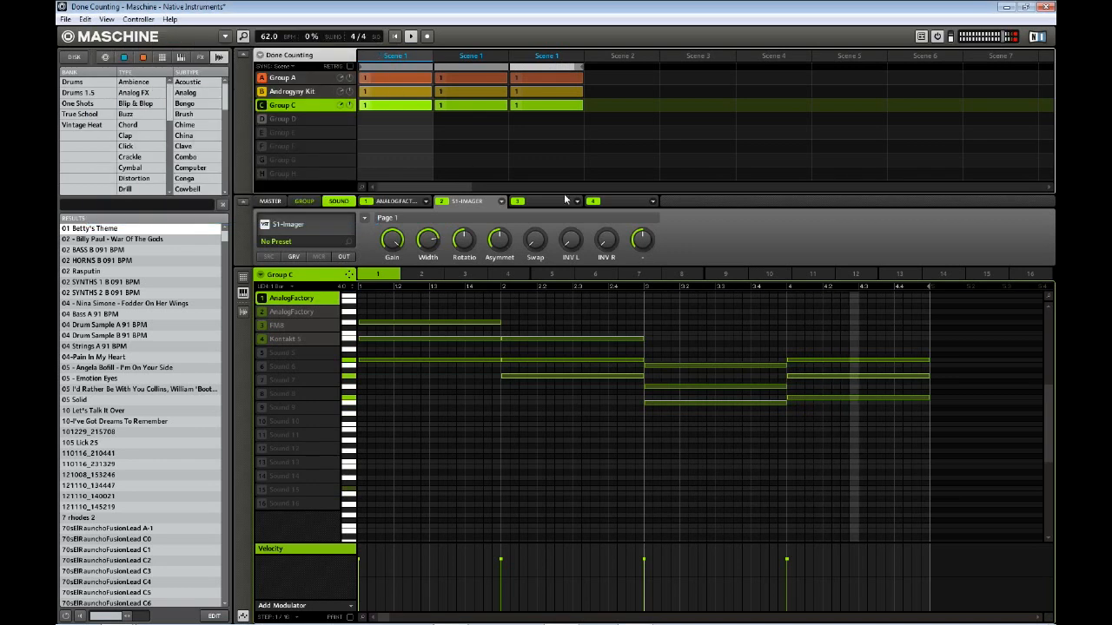
- Add Reverb to the first AnalogFactory's third module slot and Metaverb to the second AnalogFactory's second slot
left_click(577, 202)
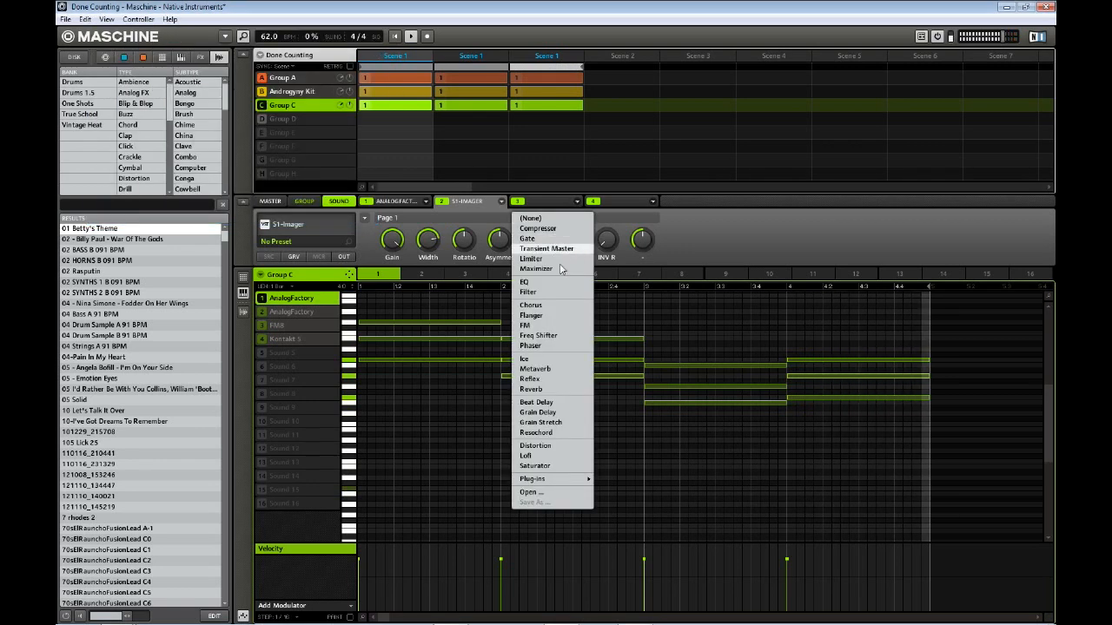
left_click(542, 390)
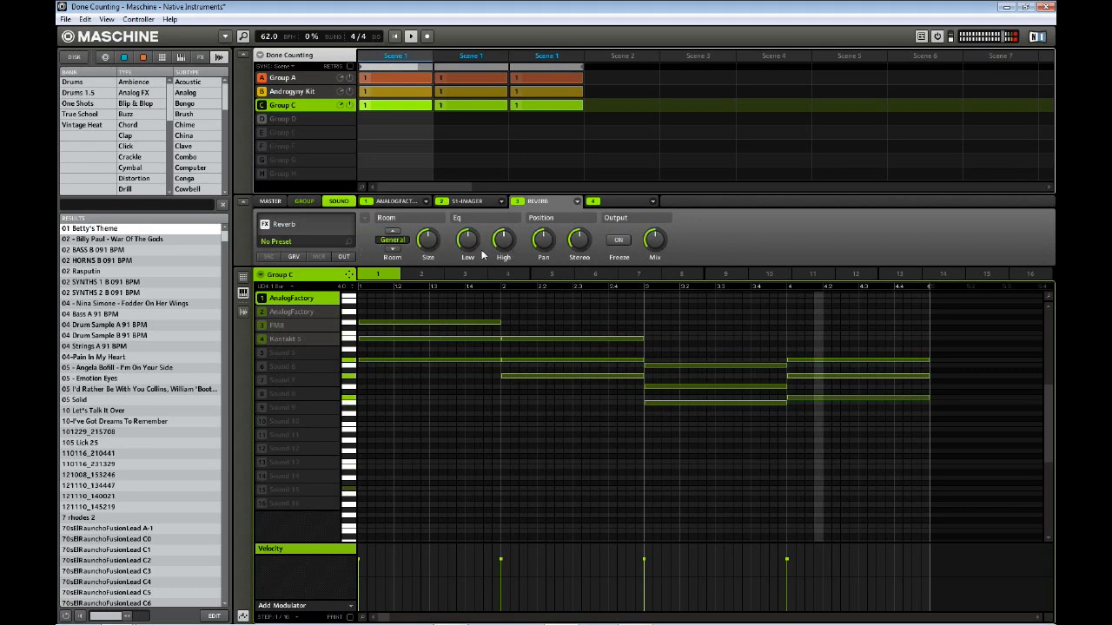
left_click(290, 312)
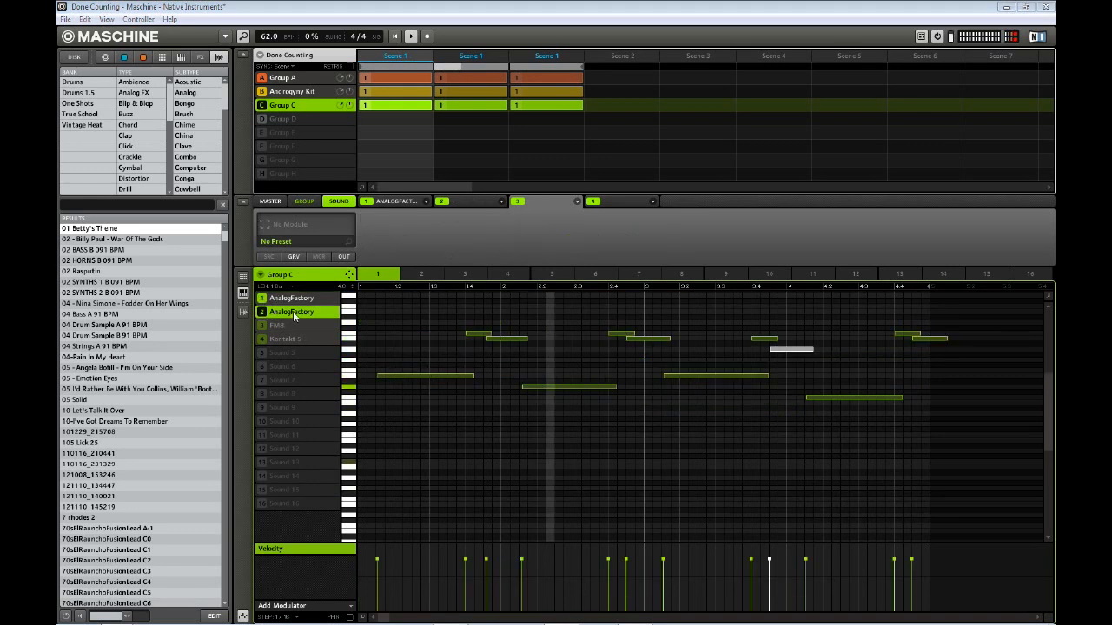
left_click(502, 201)
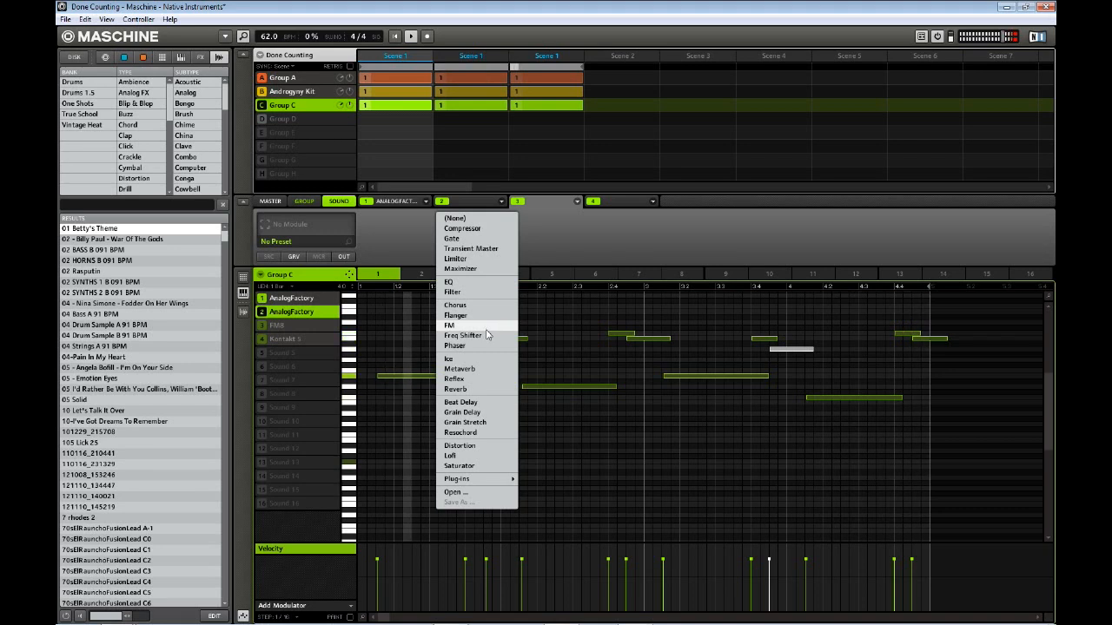
left_click(460, 369)
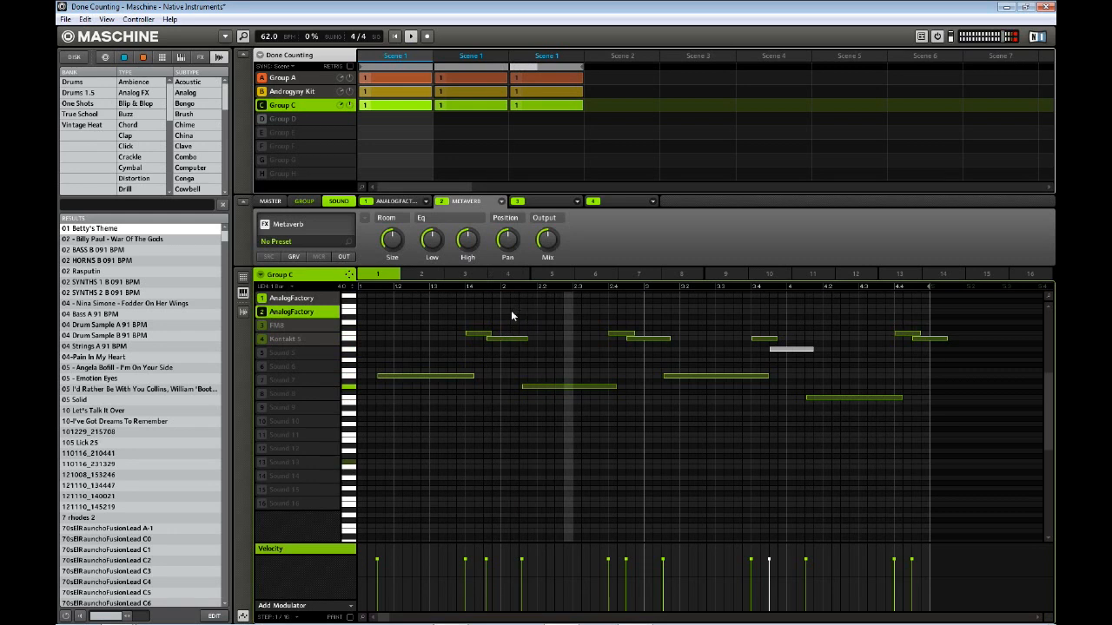
mouse_move(394, 244)
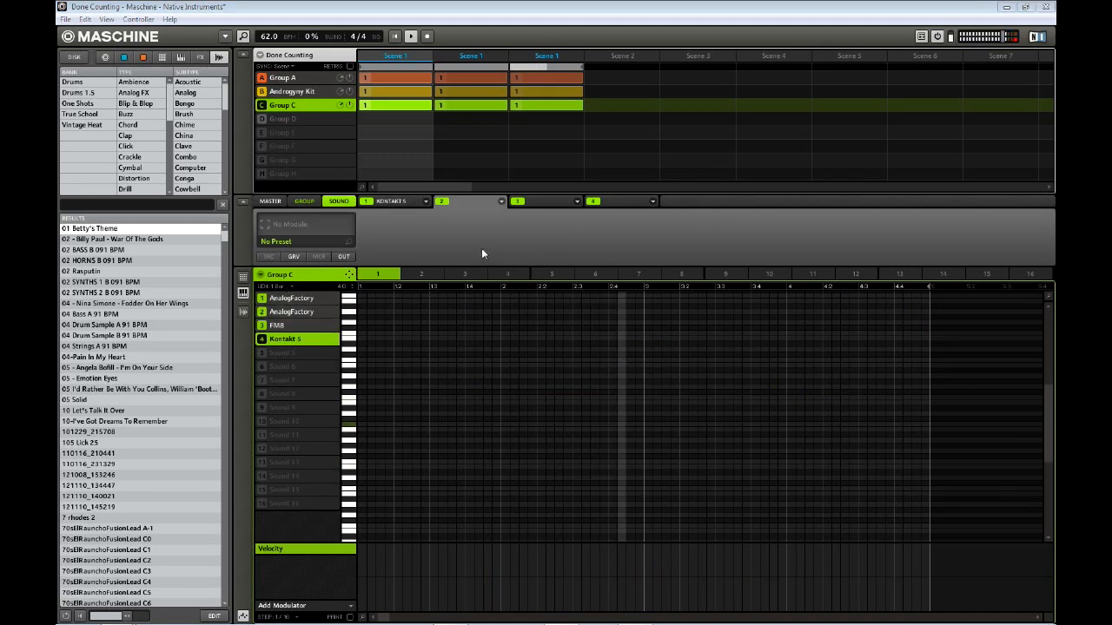
- Compare the mix with the first AnalogFactory muted and unmuted, and slightly lower that sound's output level
left_click(295, 300)
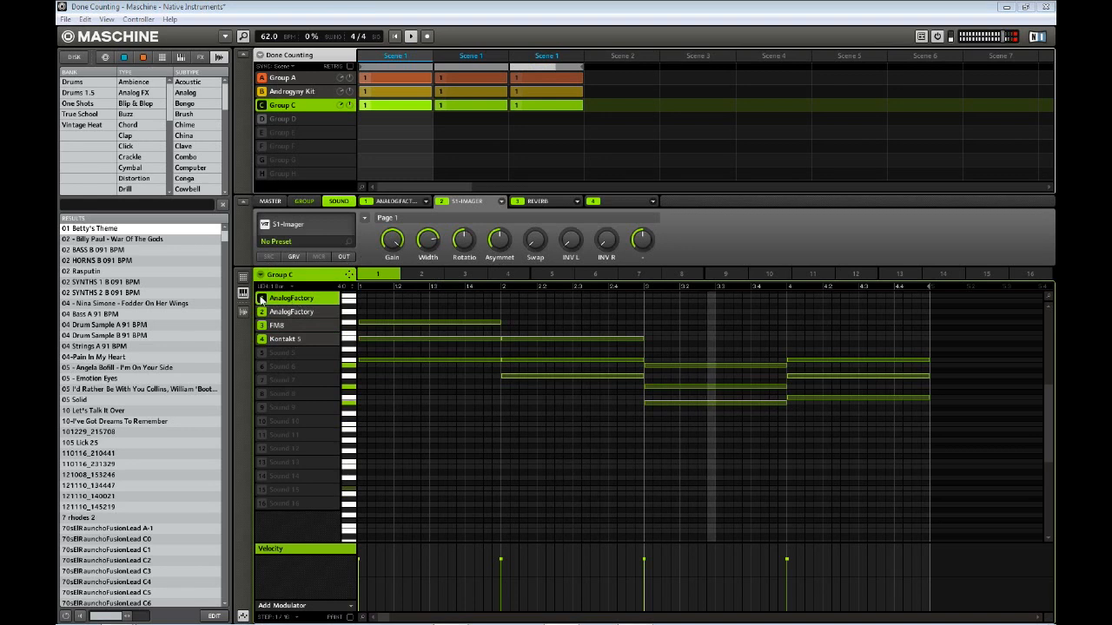
left_click(262, 298)
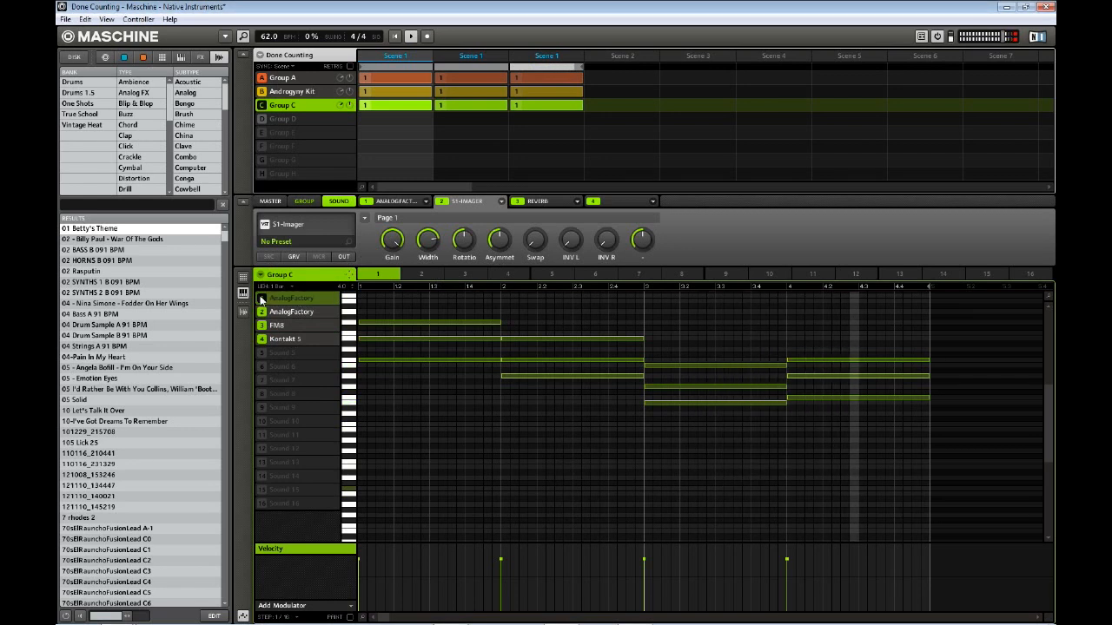
left_click(262, 298)
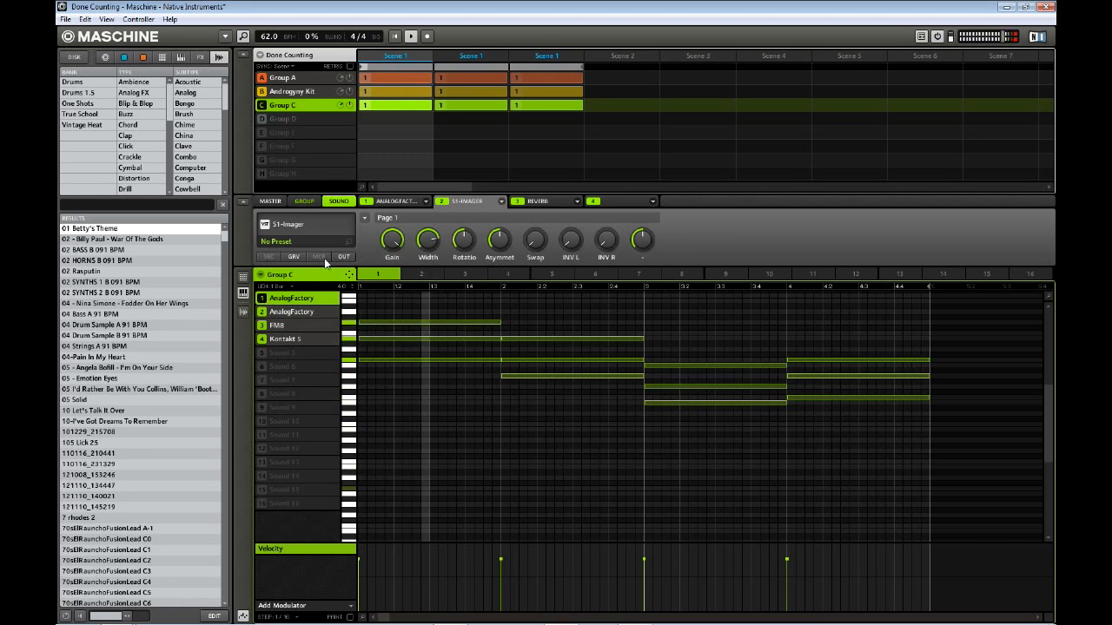
left_click(343, 258)
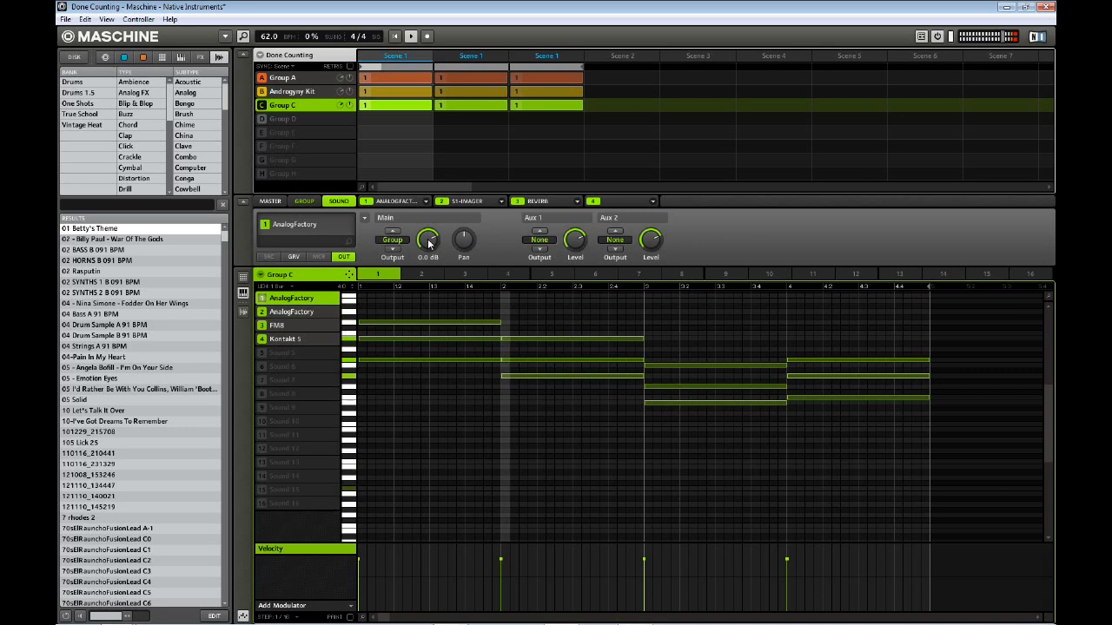
left_click_drag(427, 243, 426, 245)
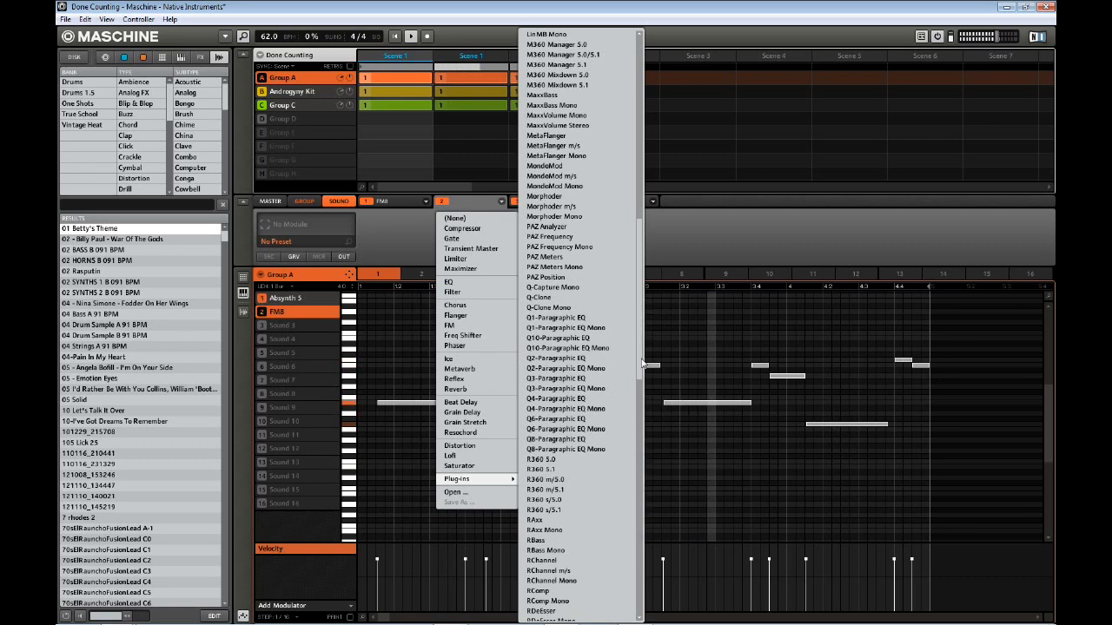
- Load iZotope Ozone 3 into the master's first module slot and open its editor
left_click(728, 238)
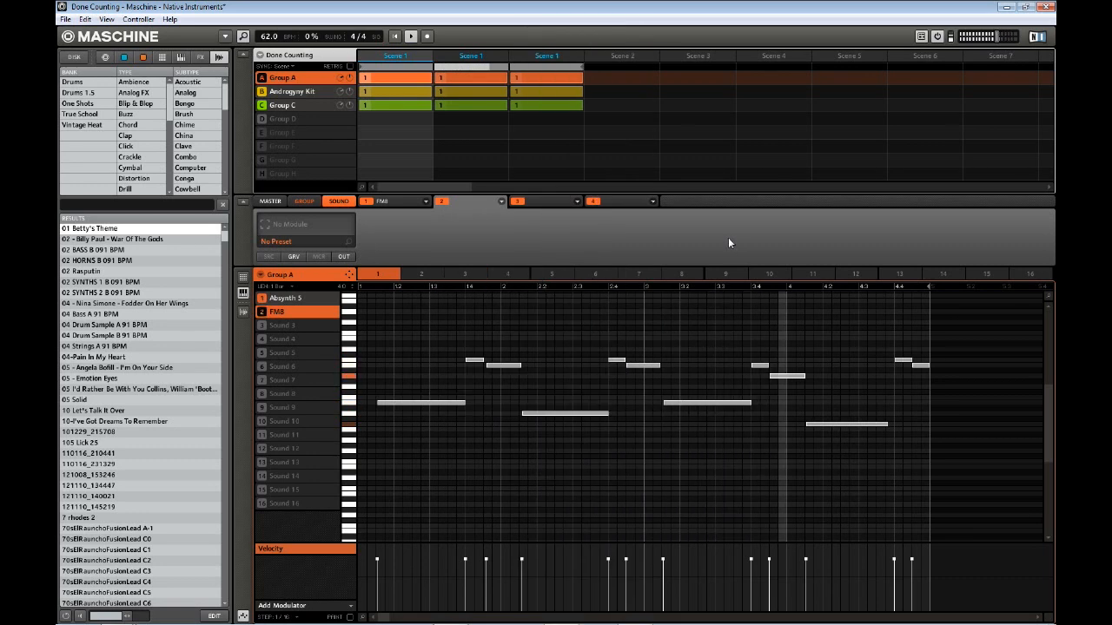
left_click(271, 202)
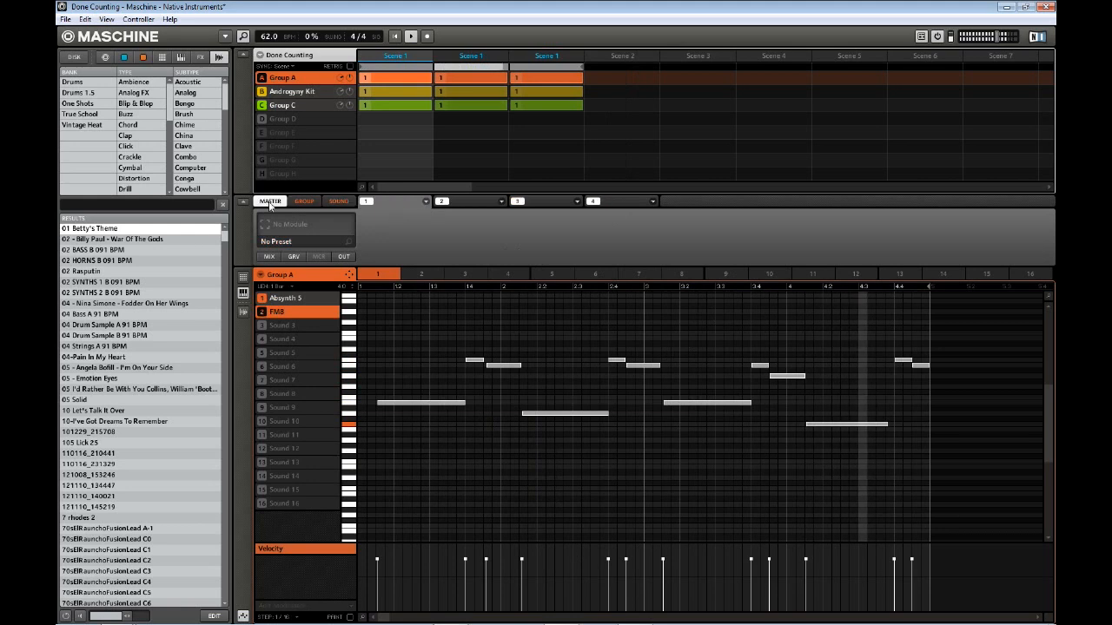
left_click(425, 201)
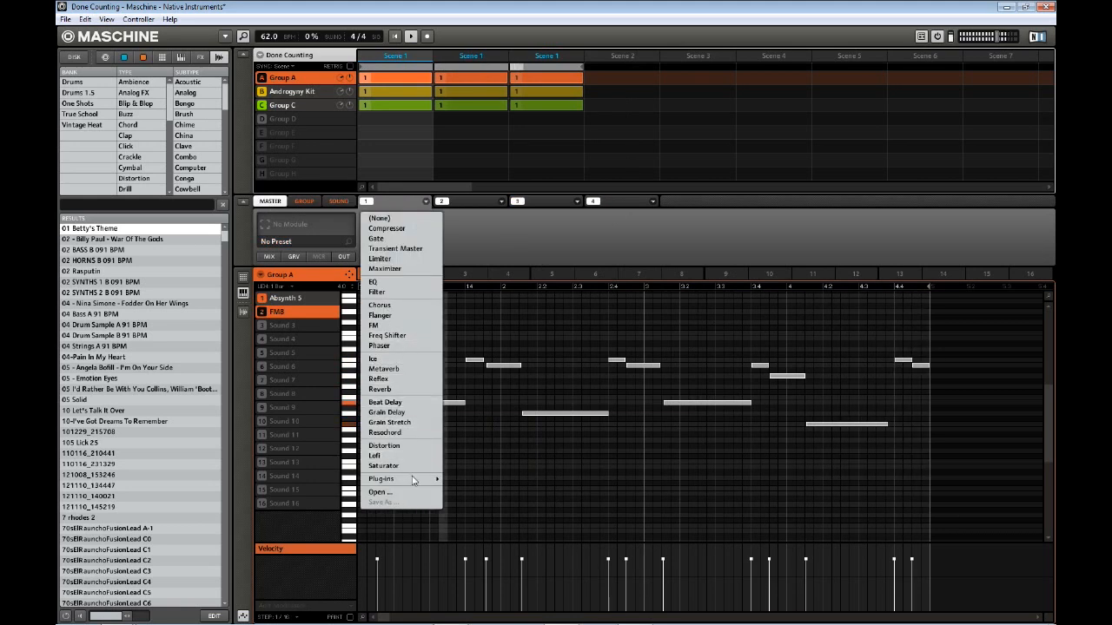
mouse_move(416, 480)
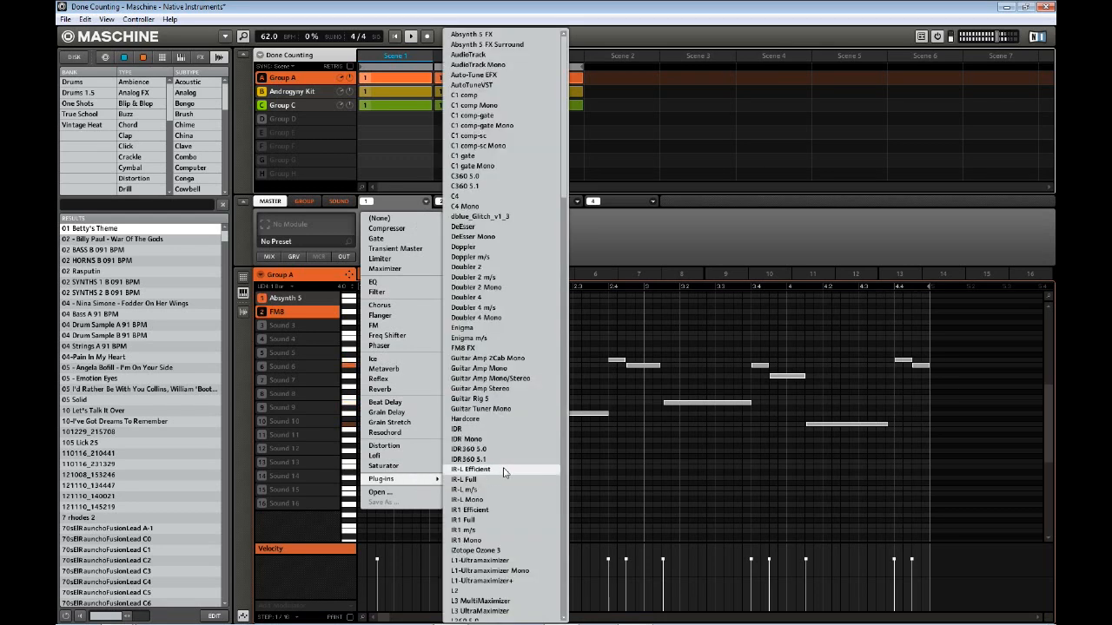
left_click(486, 551)
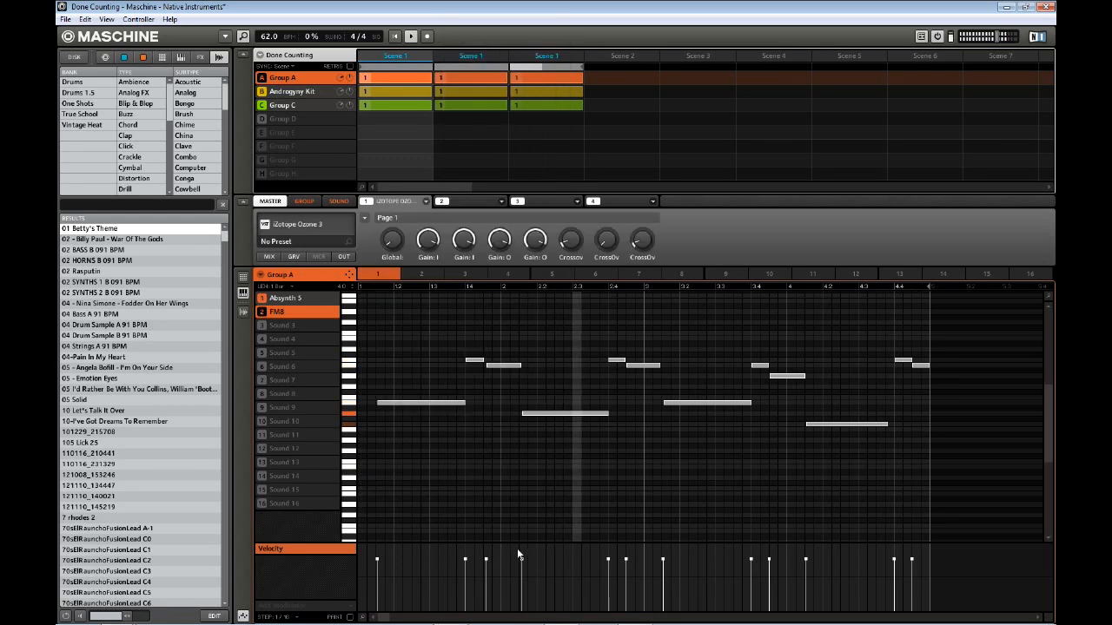
left_click(304, 225)
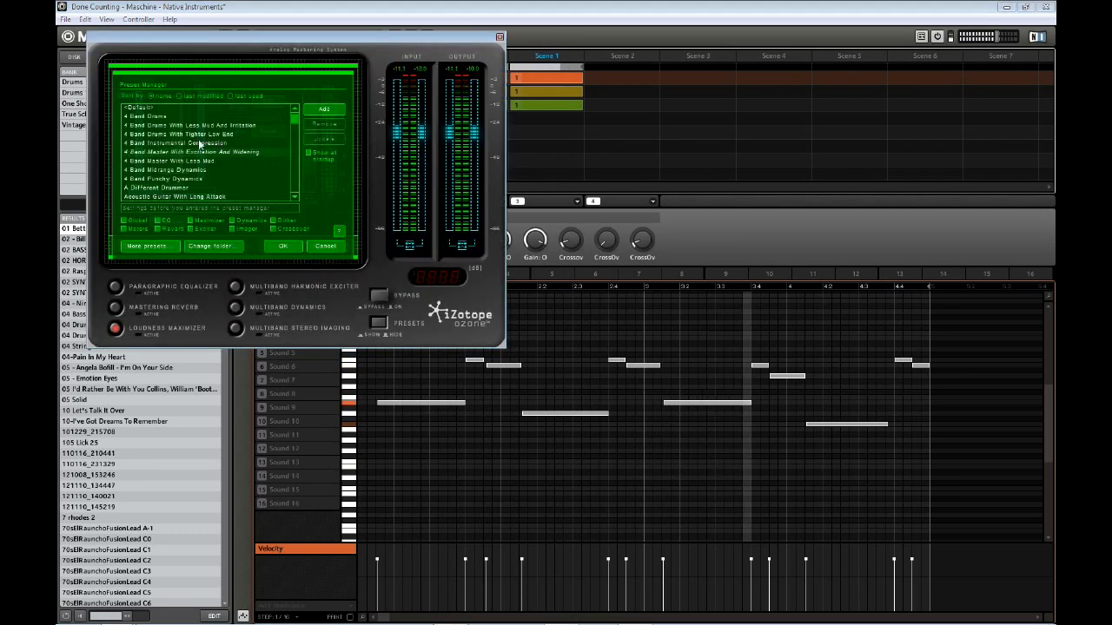
- Audition Ozone presets on the master, from 4 Band Drums down to Master With 4 Bands Of Dynamics
left_click(144, 117)
left_click(146, 125)
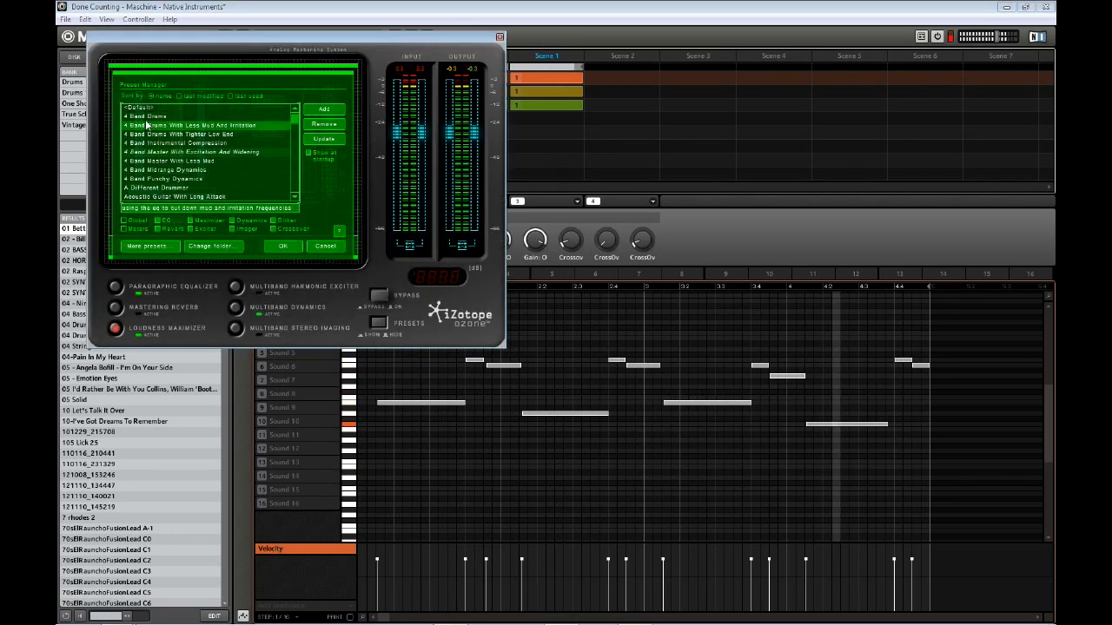
key("Down")
key("Down")
key("Down")
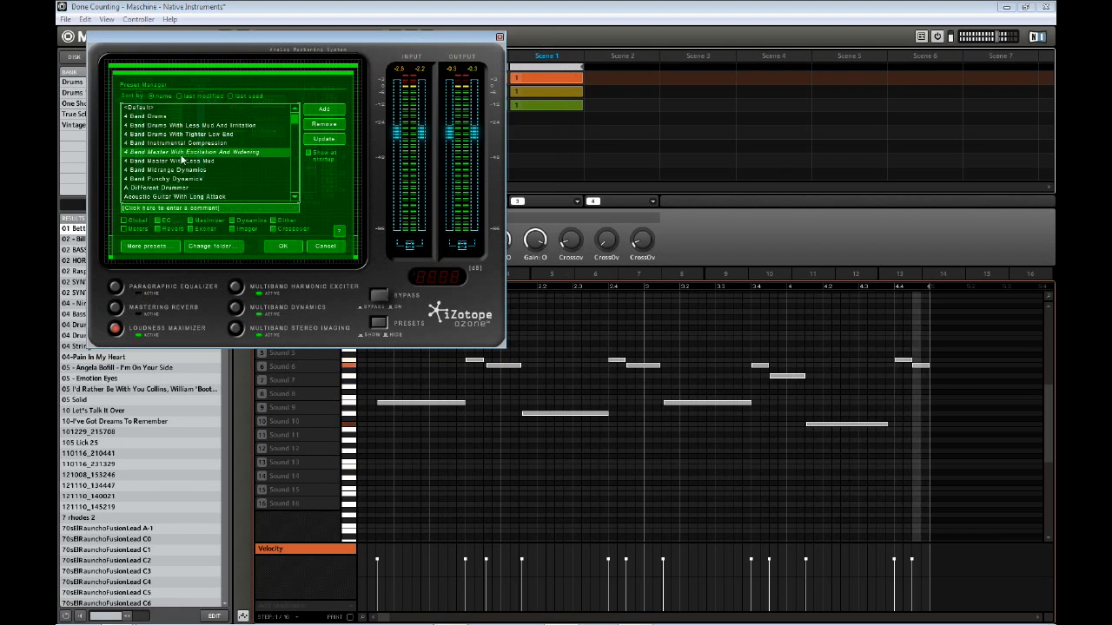
scroll(188, 156, "down", 3)
left_click(139, 144)
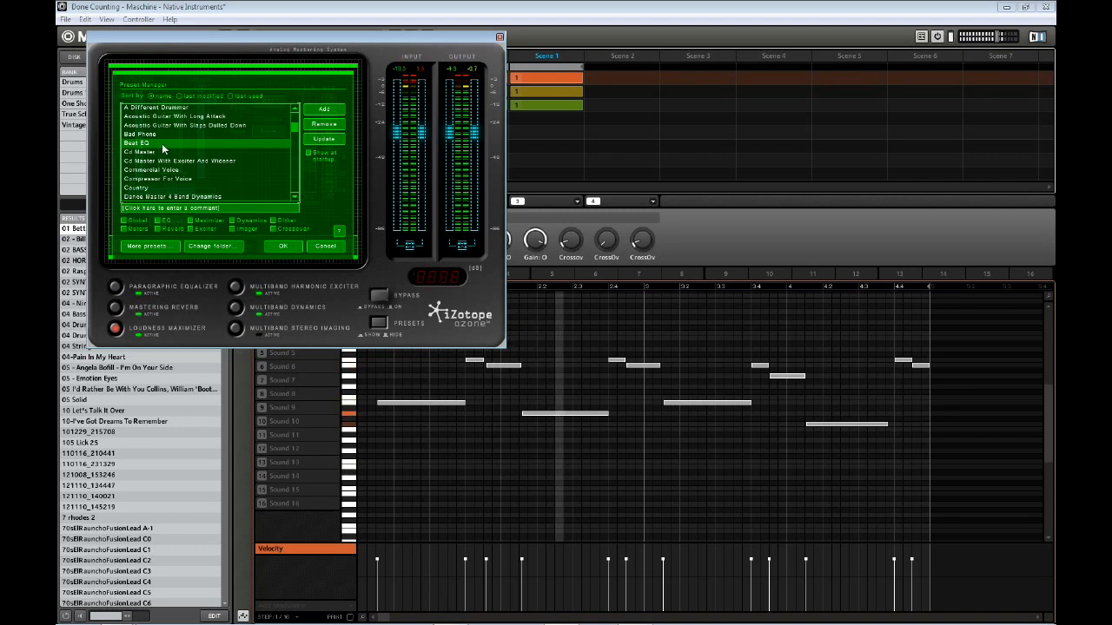
key("Down")
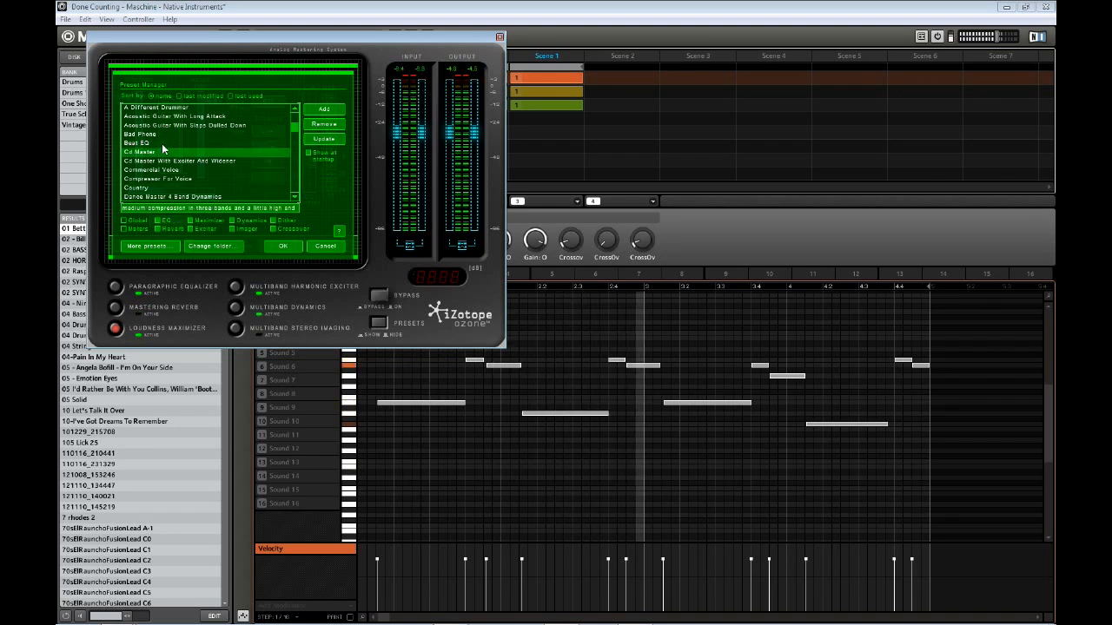
key("Down")
key("Down")
key("Down")
key("Down")
key("Down")
key("Down")
key("Down")
key("Down")
key("Down")
key("Down")
key("Down")
key("Down")
key("Down")
key("Down")
key("Down")
key("Down")
key("Down")
key("Down")
key("Down")
key("Down")
key("Down")
key("Down")
key("Down")
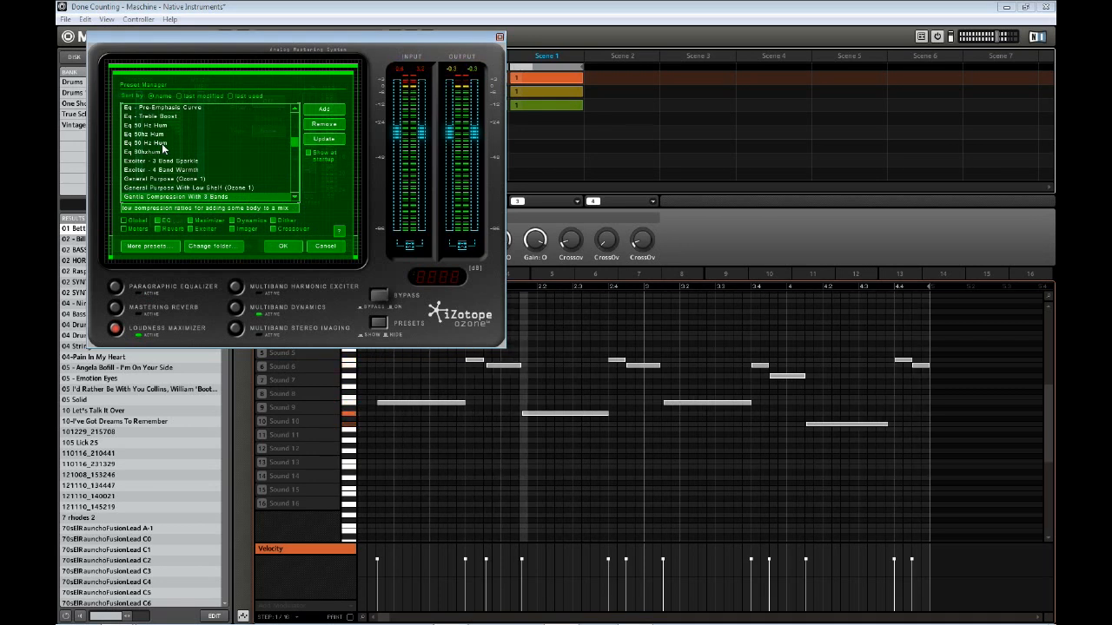
key("Down")
key("Down")
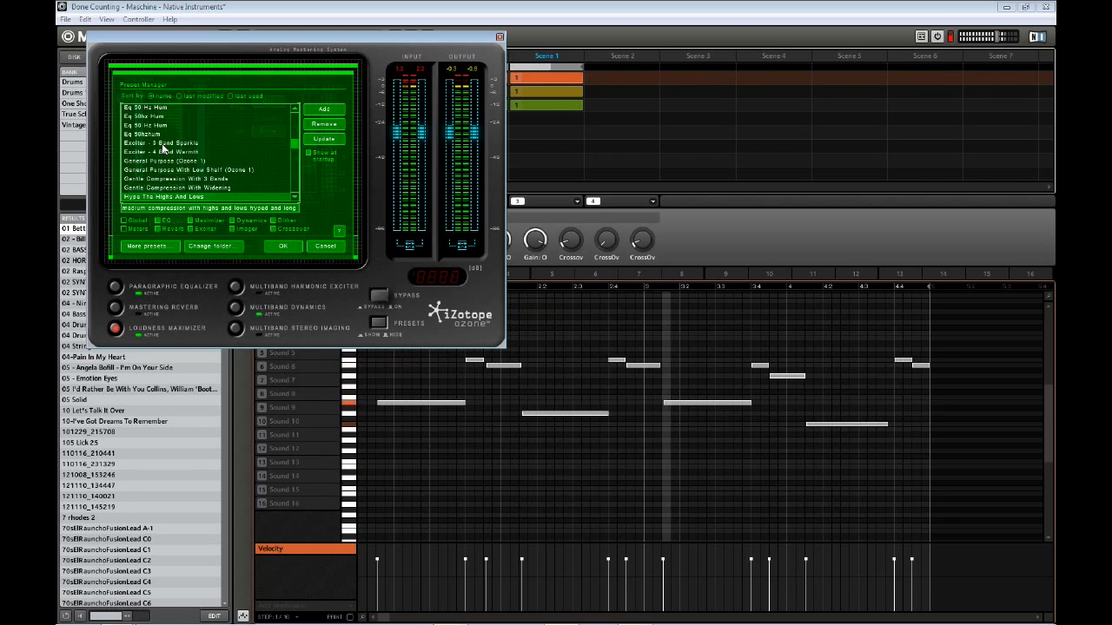
key("Down")
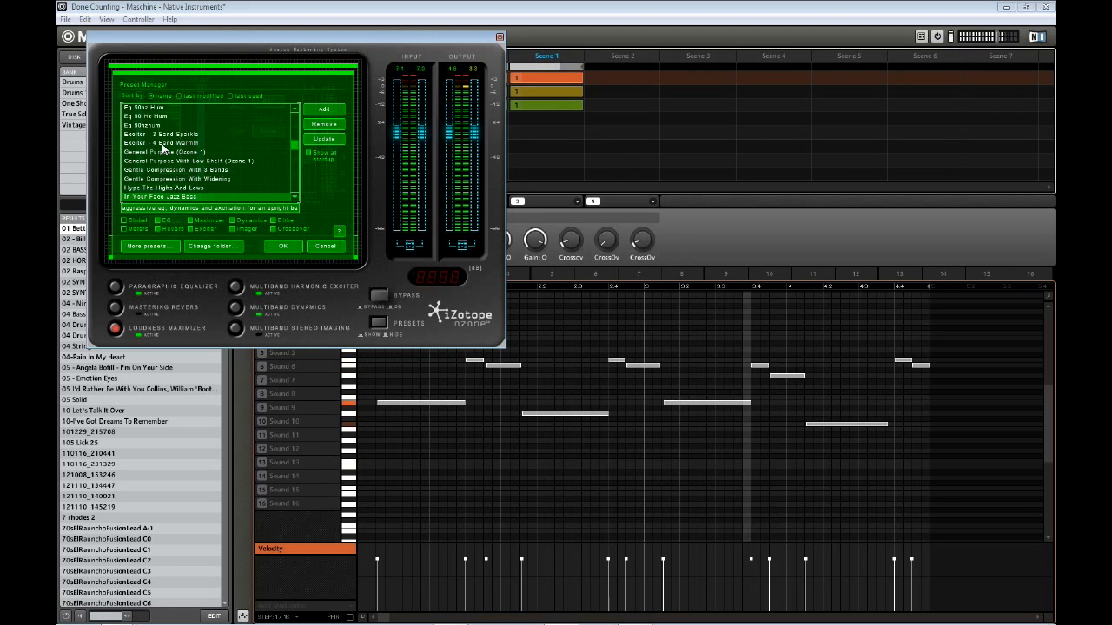
key("Down")
key("Down")
key("Down")
key("Down")
key("Down")
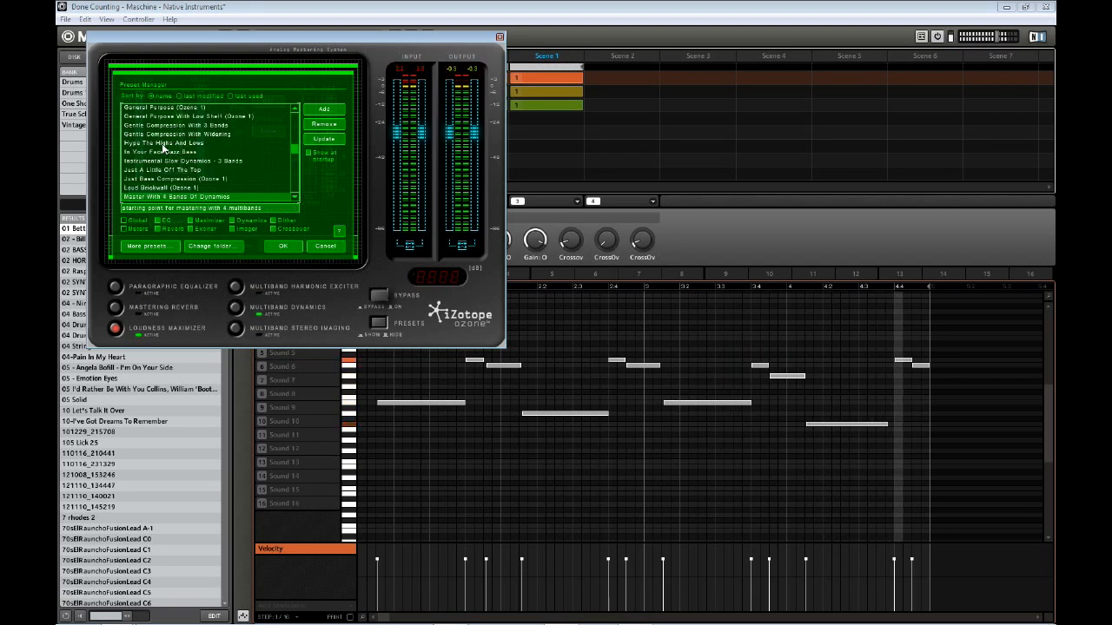